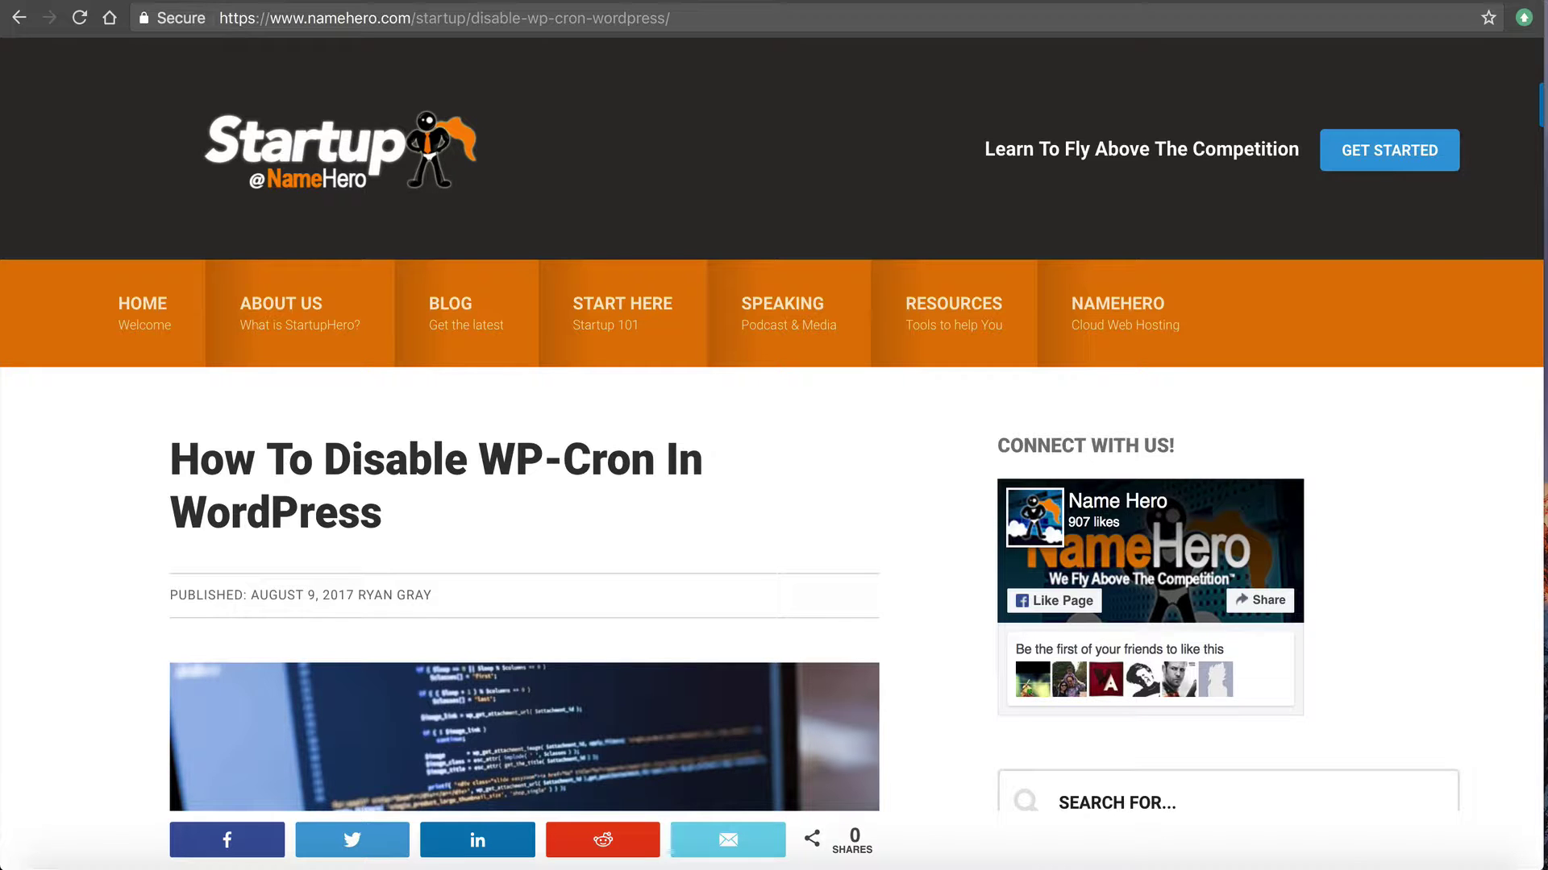
Step: Scroll the article down to the four wp-config.php steps under 'How to disable wp-cron.php'
scroll(709, 330, down, 2)
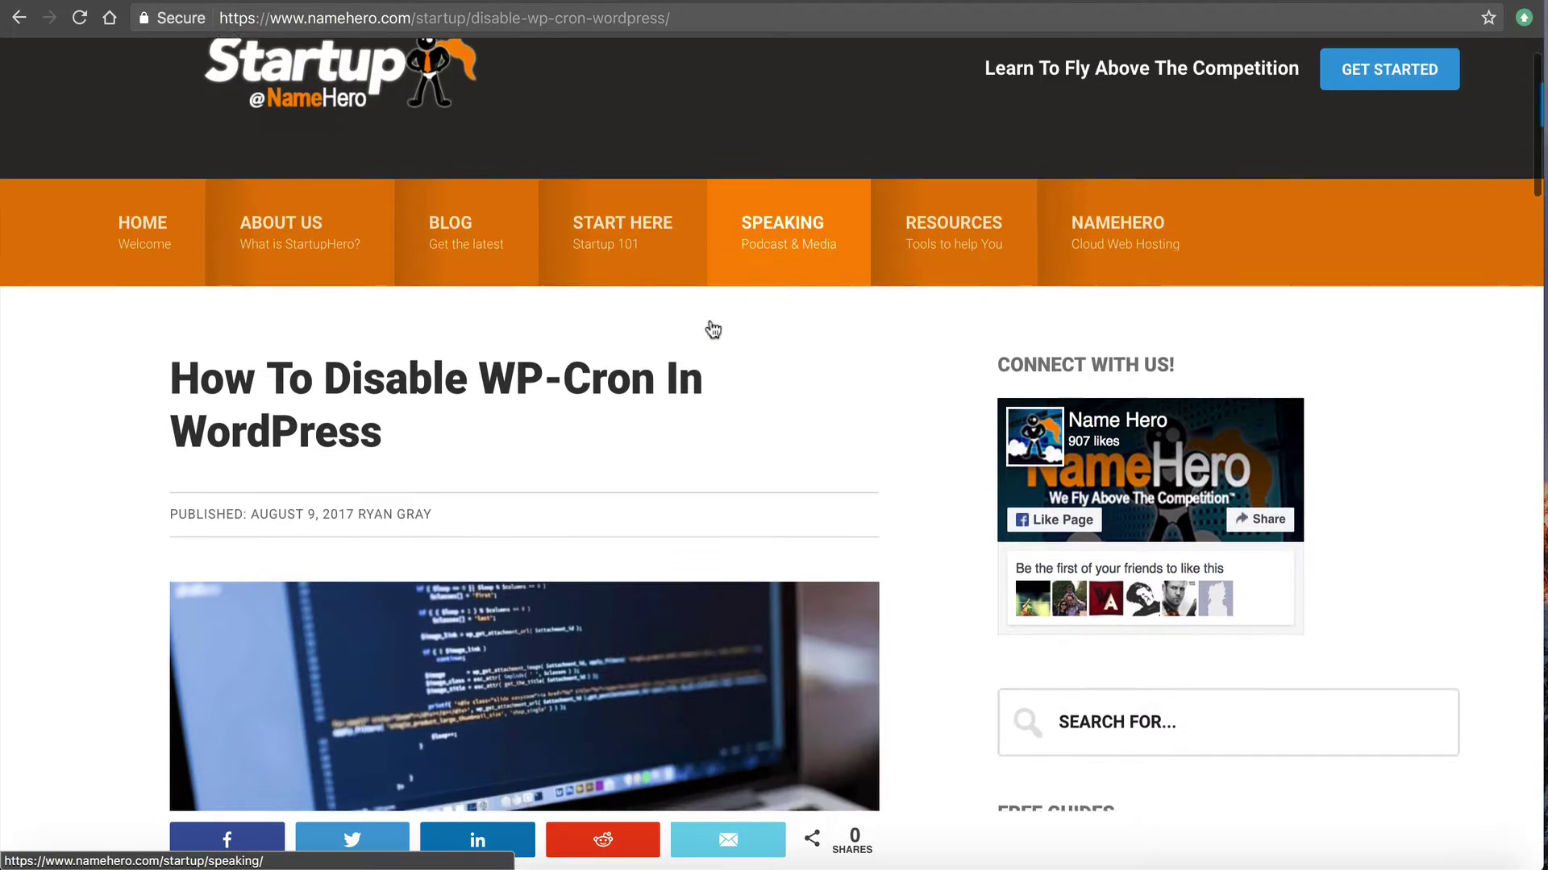
scroll(713, 329, down, 3)
scroll(713, 328, down, 3)
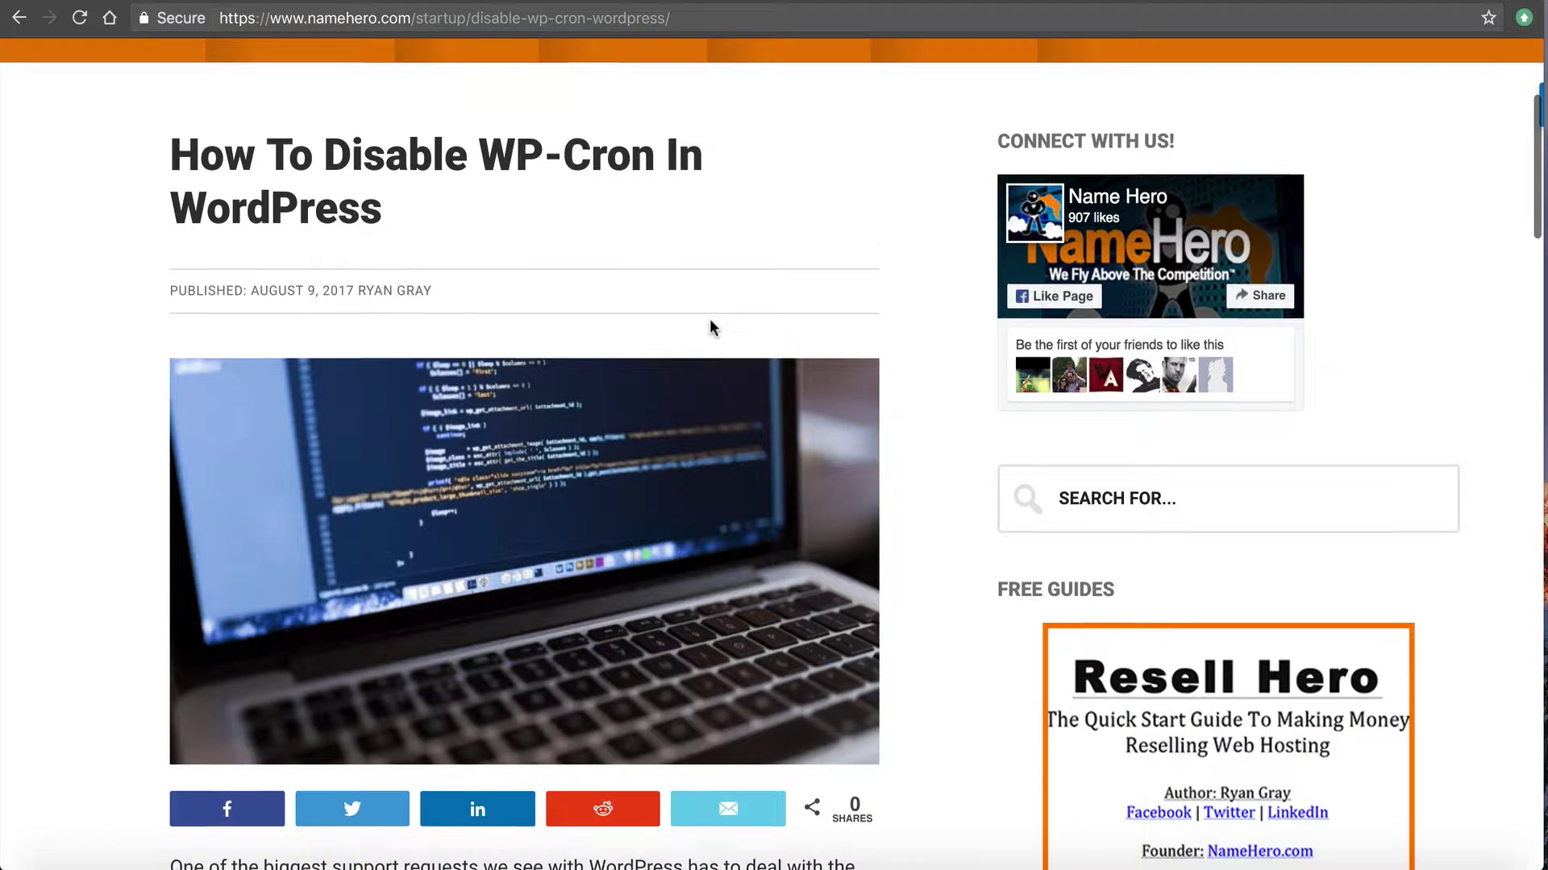
scroll(710, 323, down, 4)
scroll(710, 322, down, 3)
scroll(710, 322, down, 3)
scroll(710, 320, down, 2)
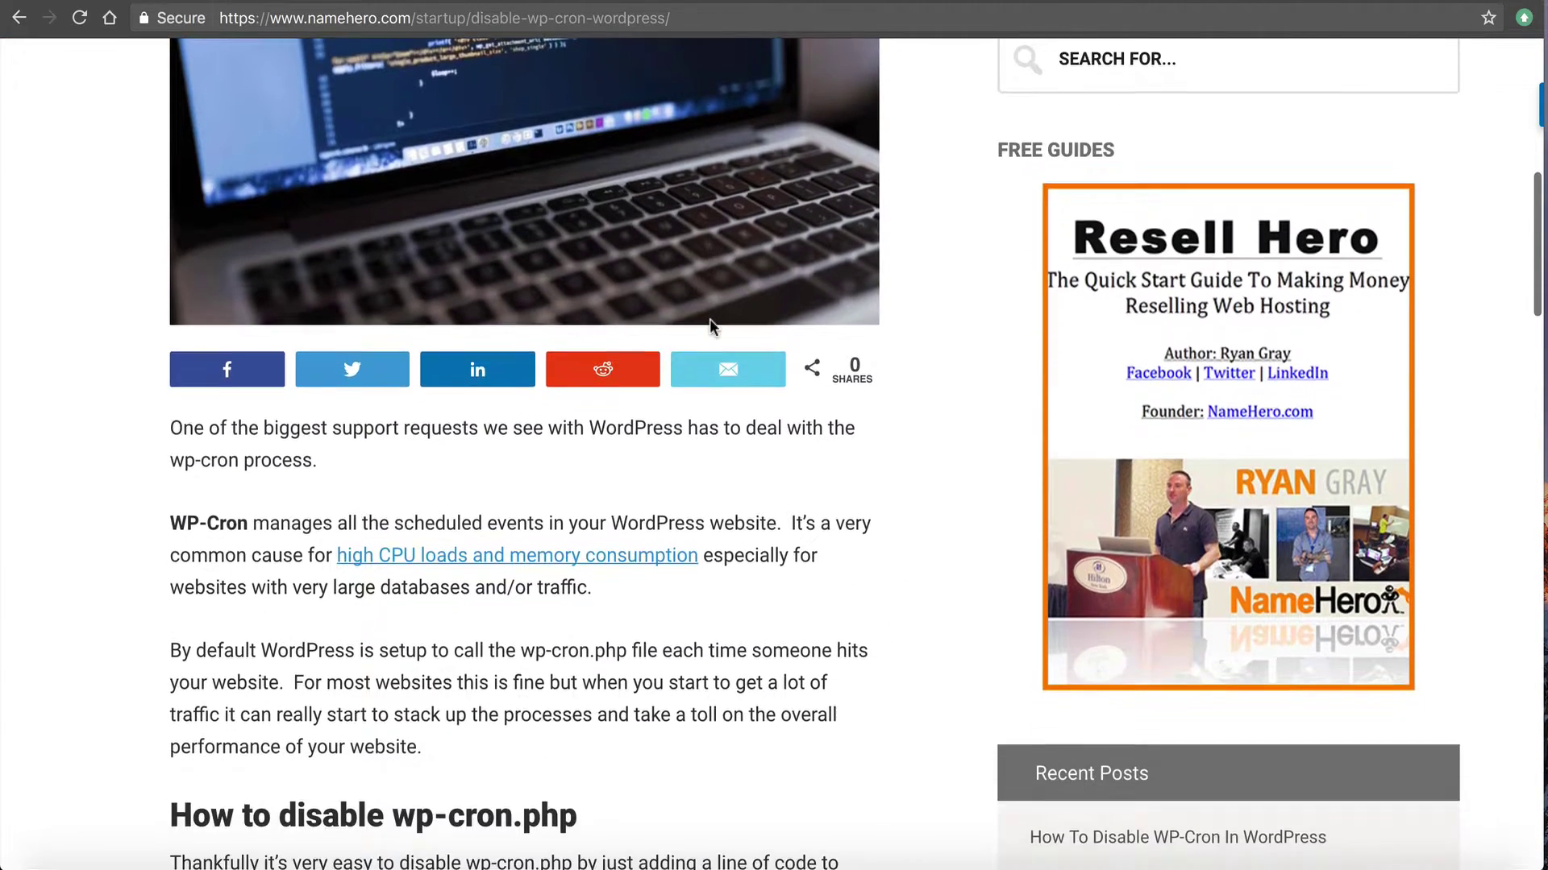
scroll(710, 320, down, 3)
scroll(709, 320, down, 2)
scroll(709, 320, down, 2)
scroll(710, 320, down, 1)
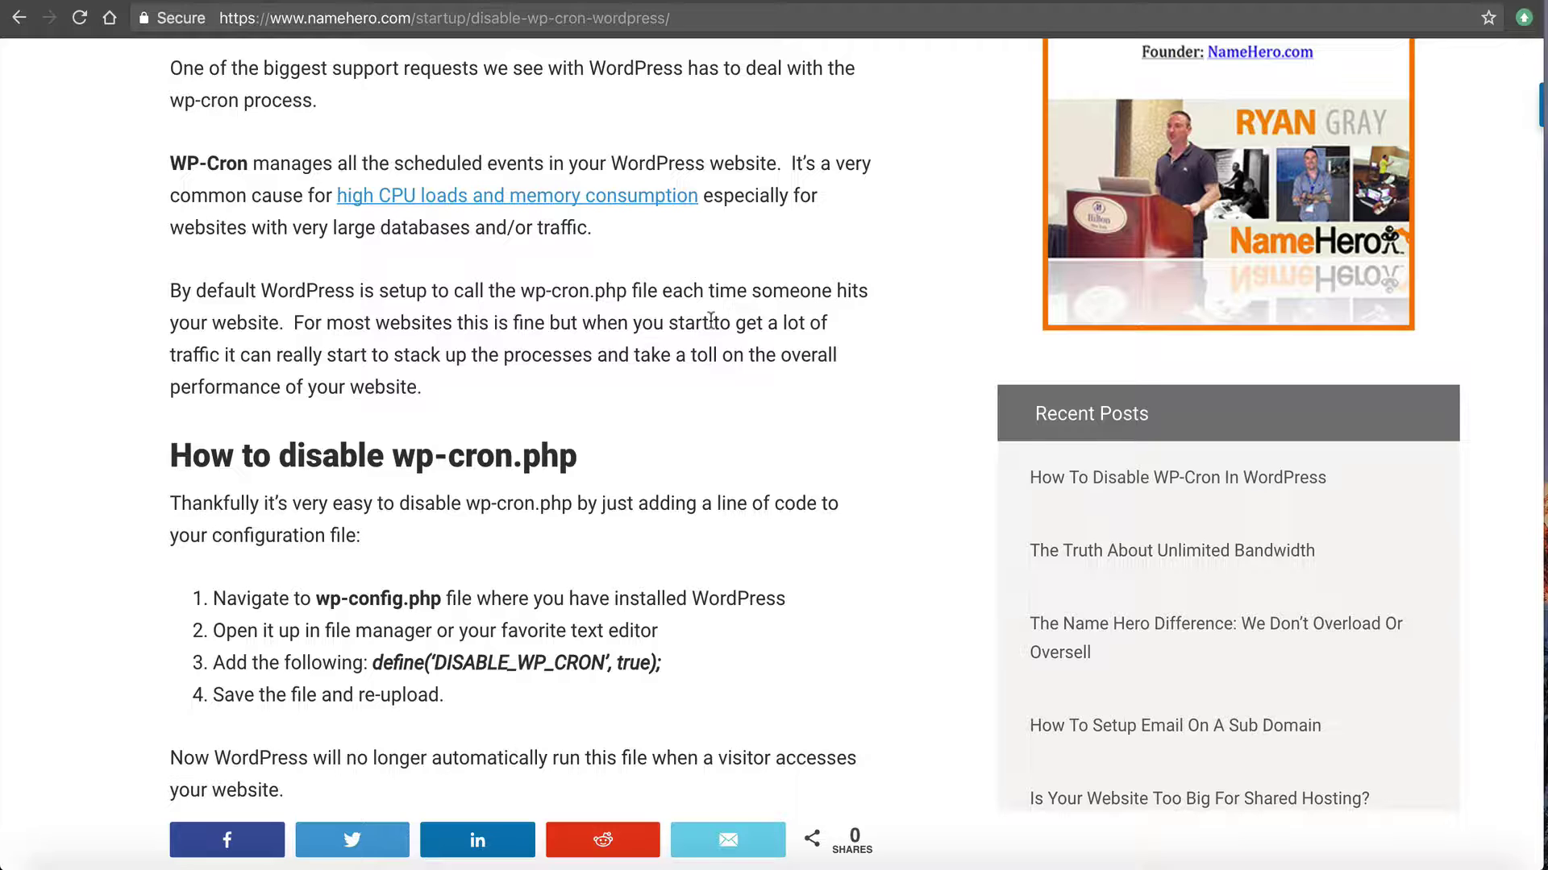
Step: Move from the article to the Client Area product details for HalloweencostumeBlog.com
scroll(710, 320, up, 1)
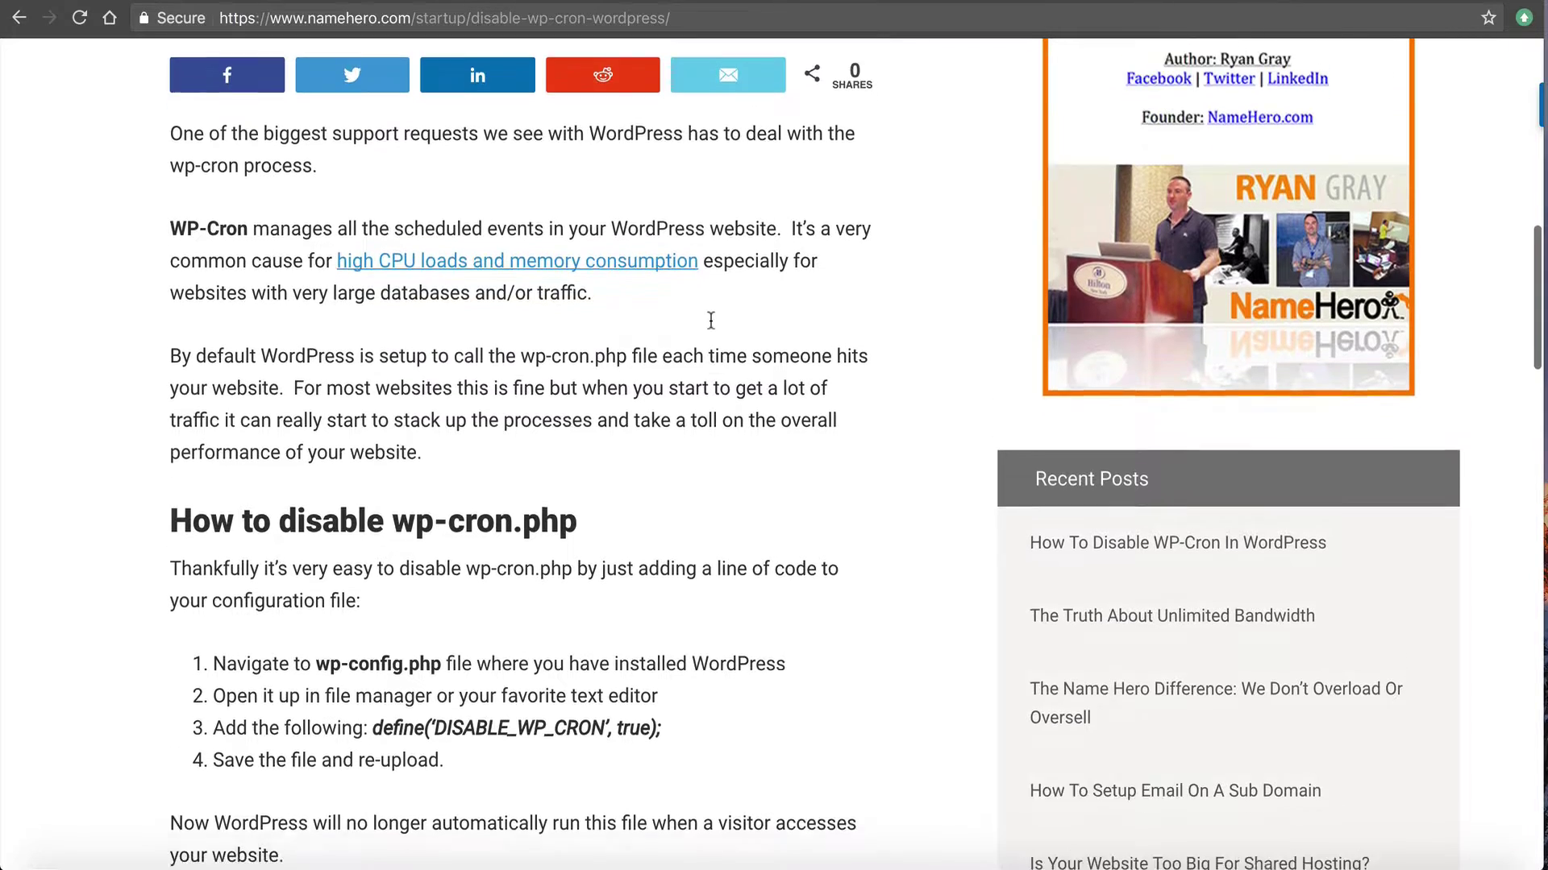
scroll(710, 320, down, 1)
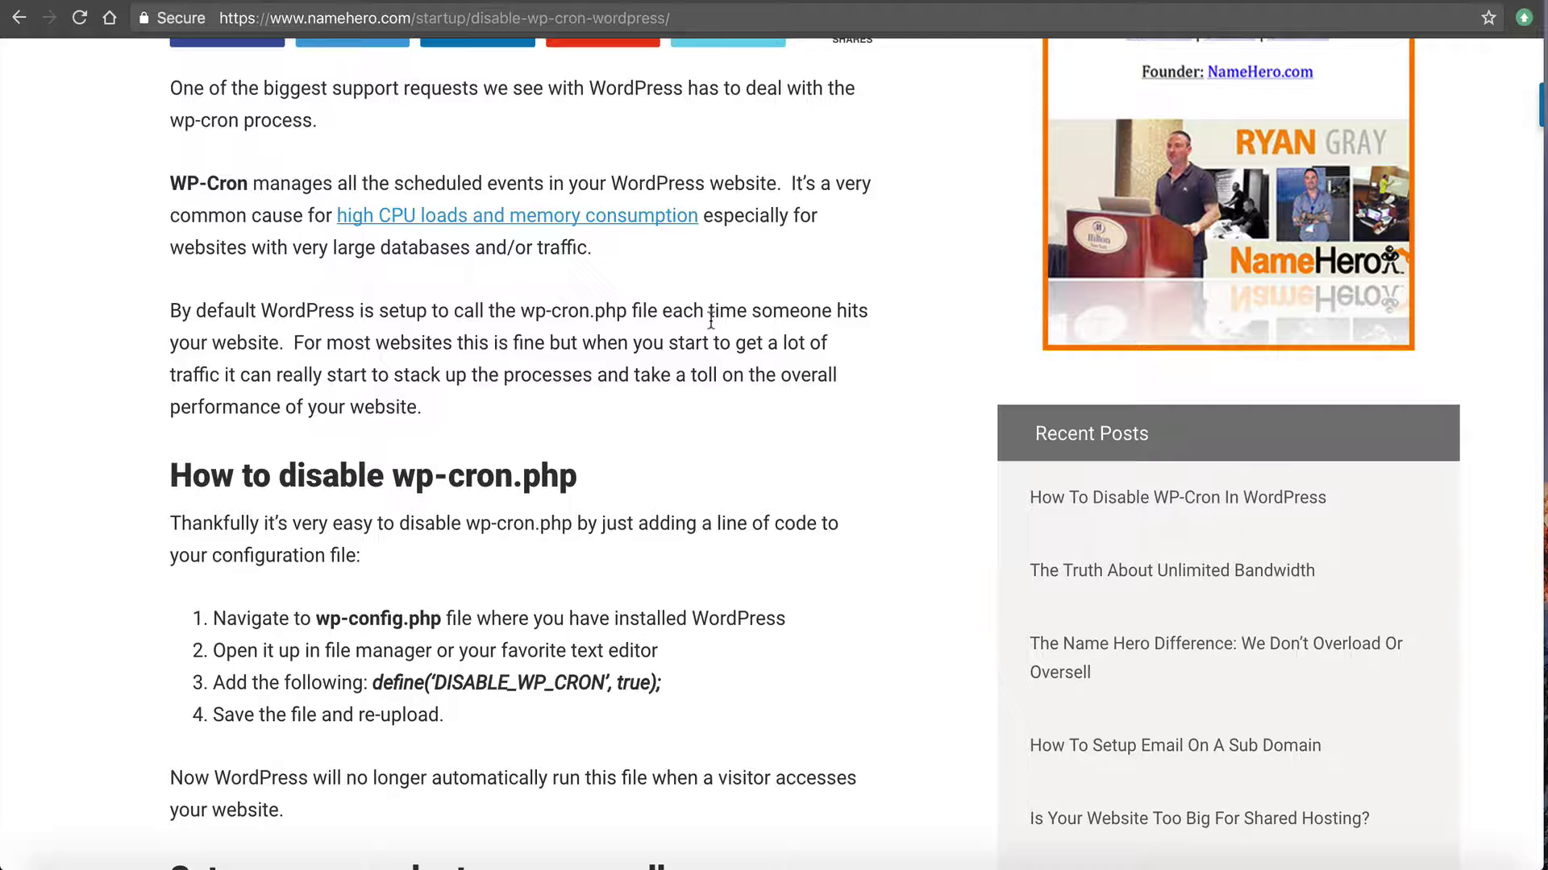
scroll(641, 375, down, 1)
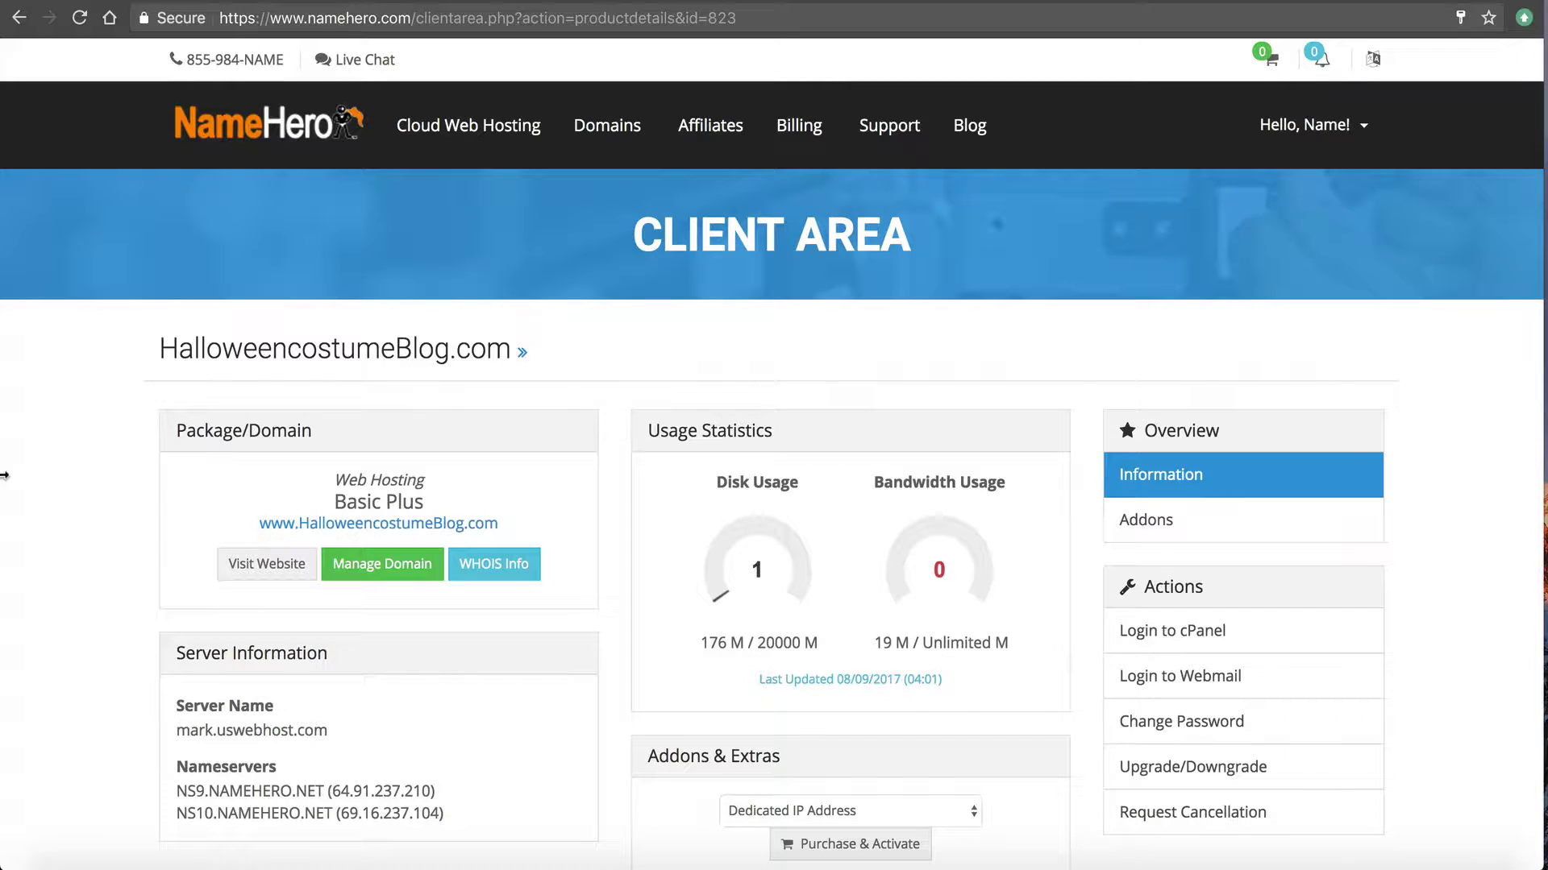
Step: Clear the stray heading selection and open the hosting account's File Manager
drag(178, 358, 343, 360)
click(343, 360)
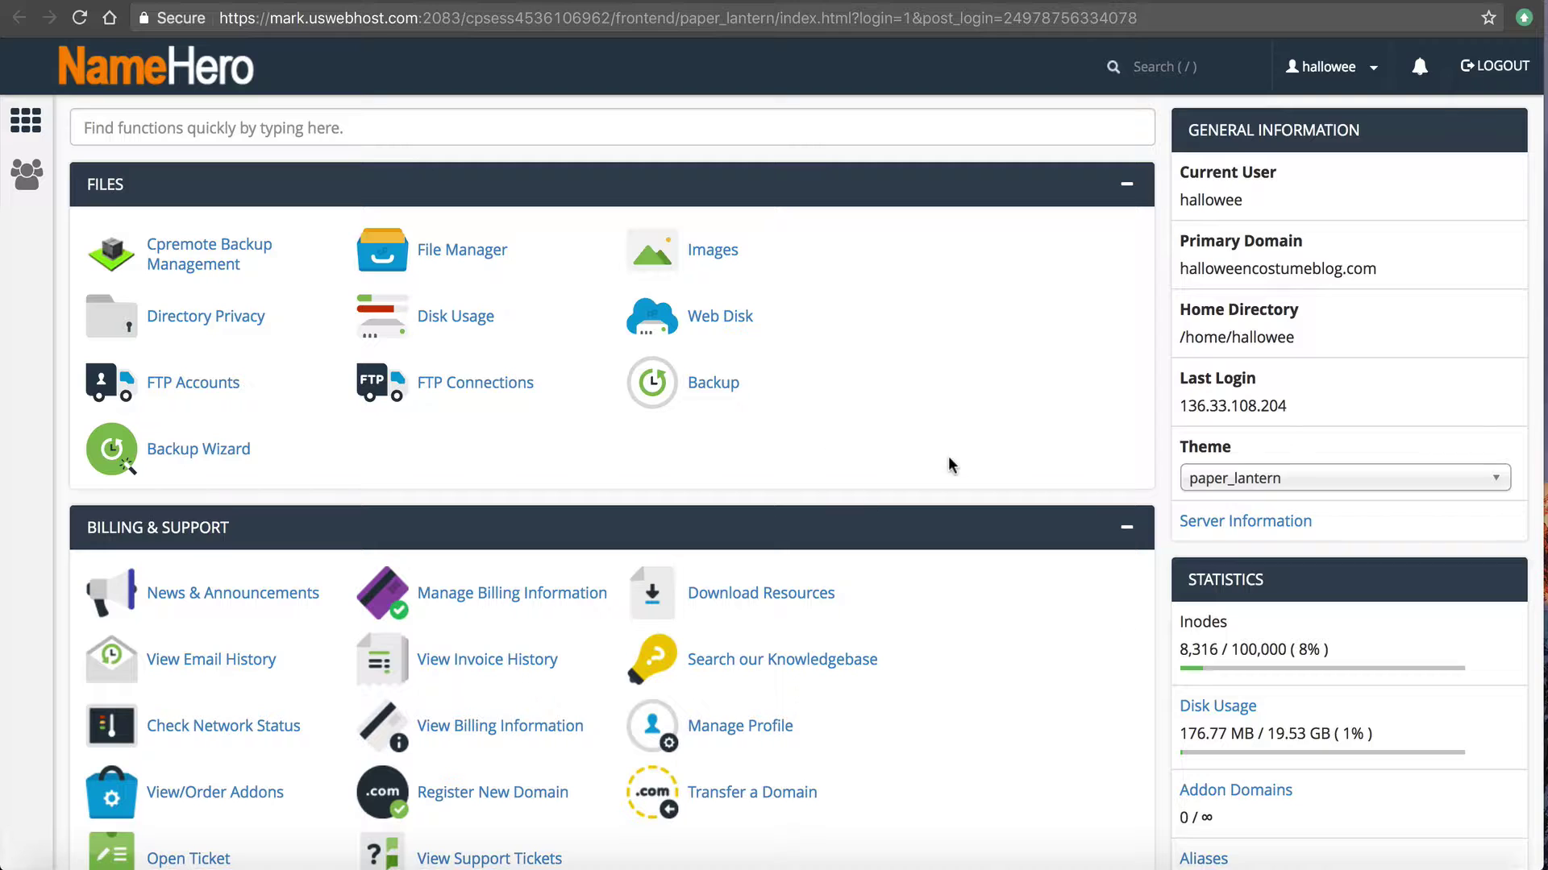
click(459, 256)
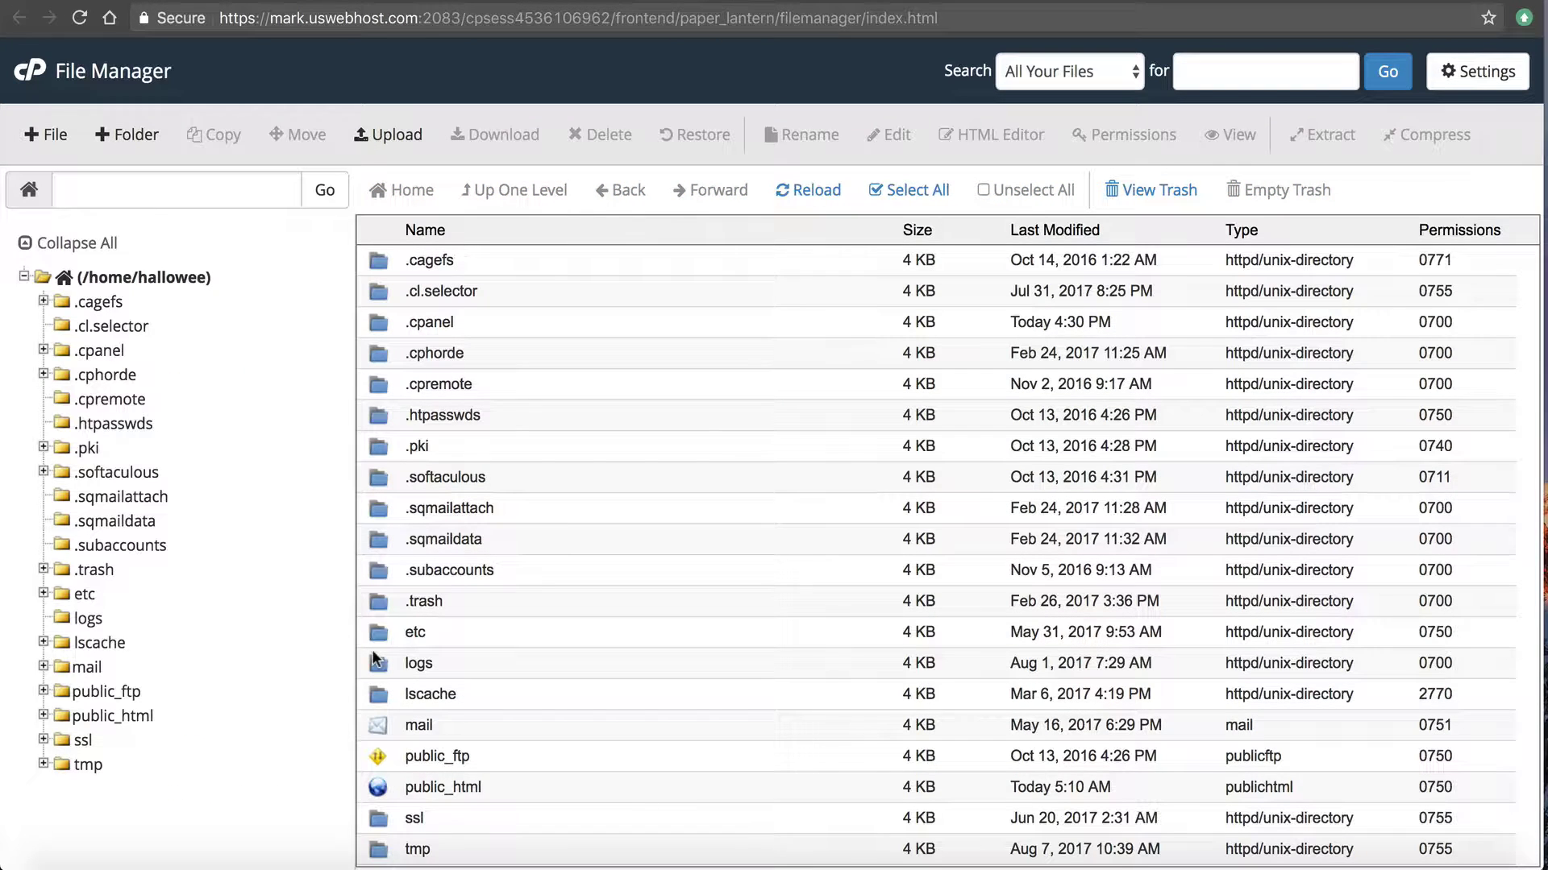
Step: Open the public_html folder and select wp-config.php among the WordPress files
double_click(376, 788)
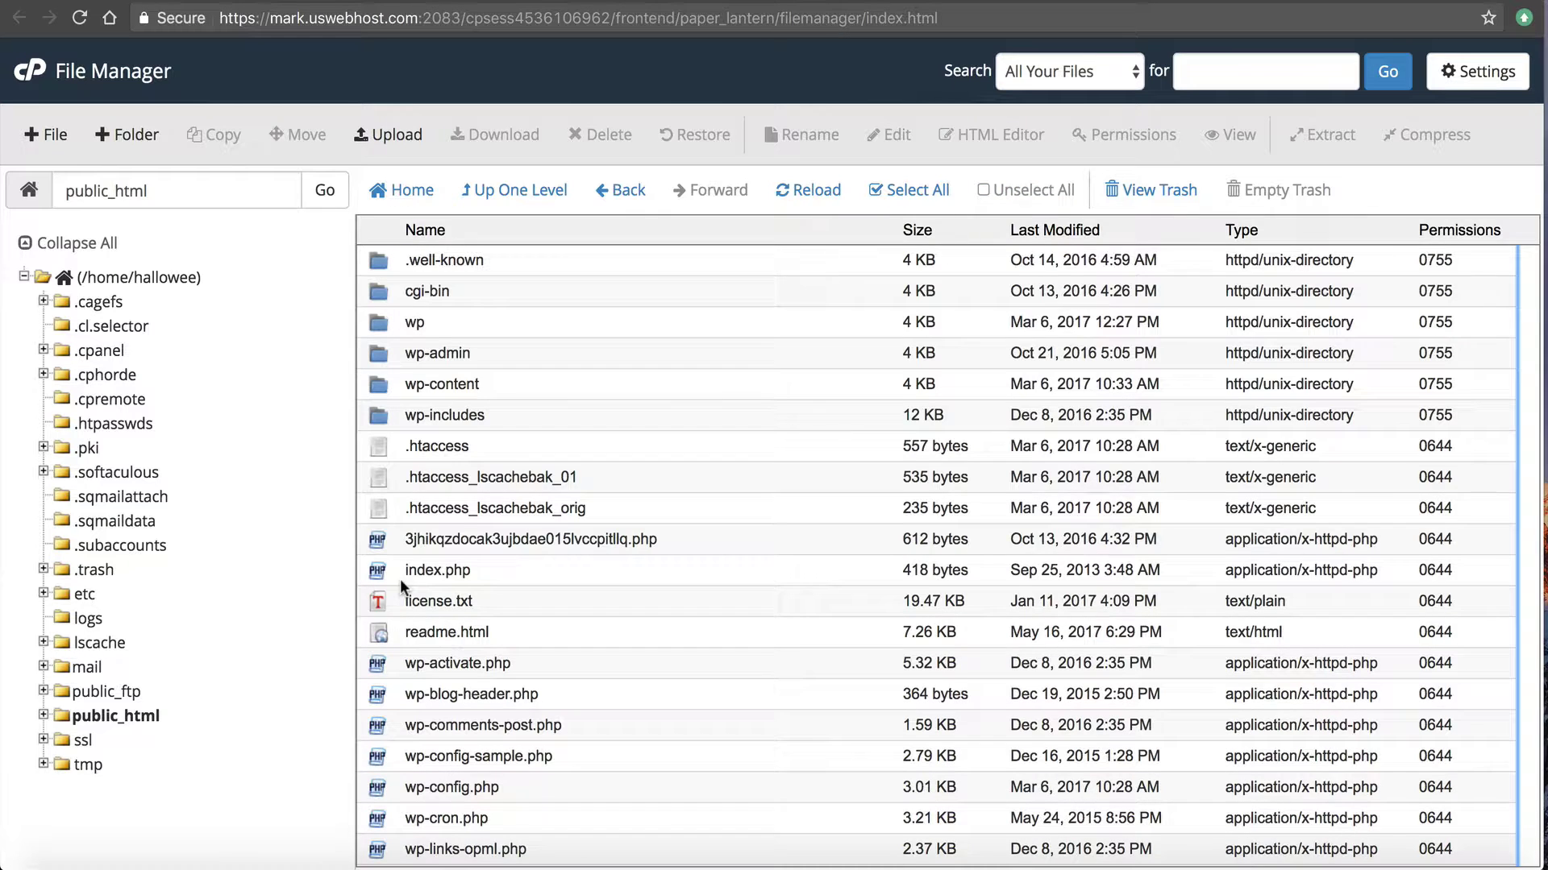
scroll(400, 579, down, 1)
scroll(400, 579, down, 1)
scroll(400, 578, down, 1)
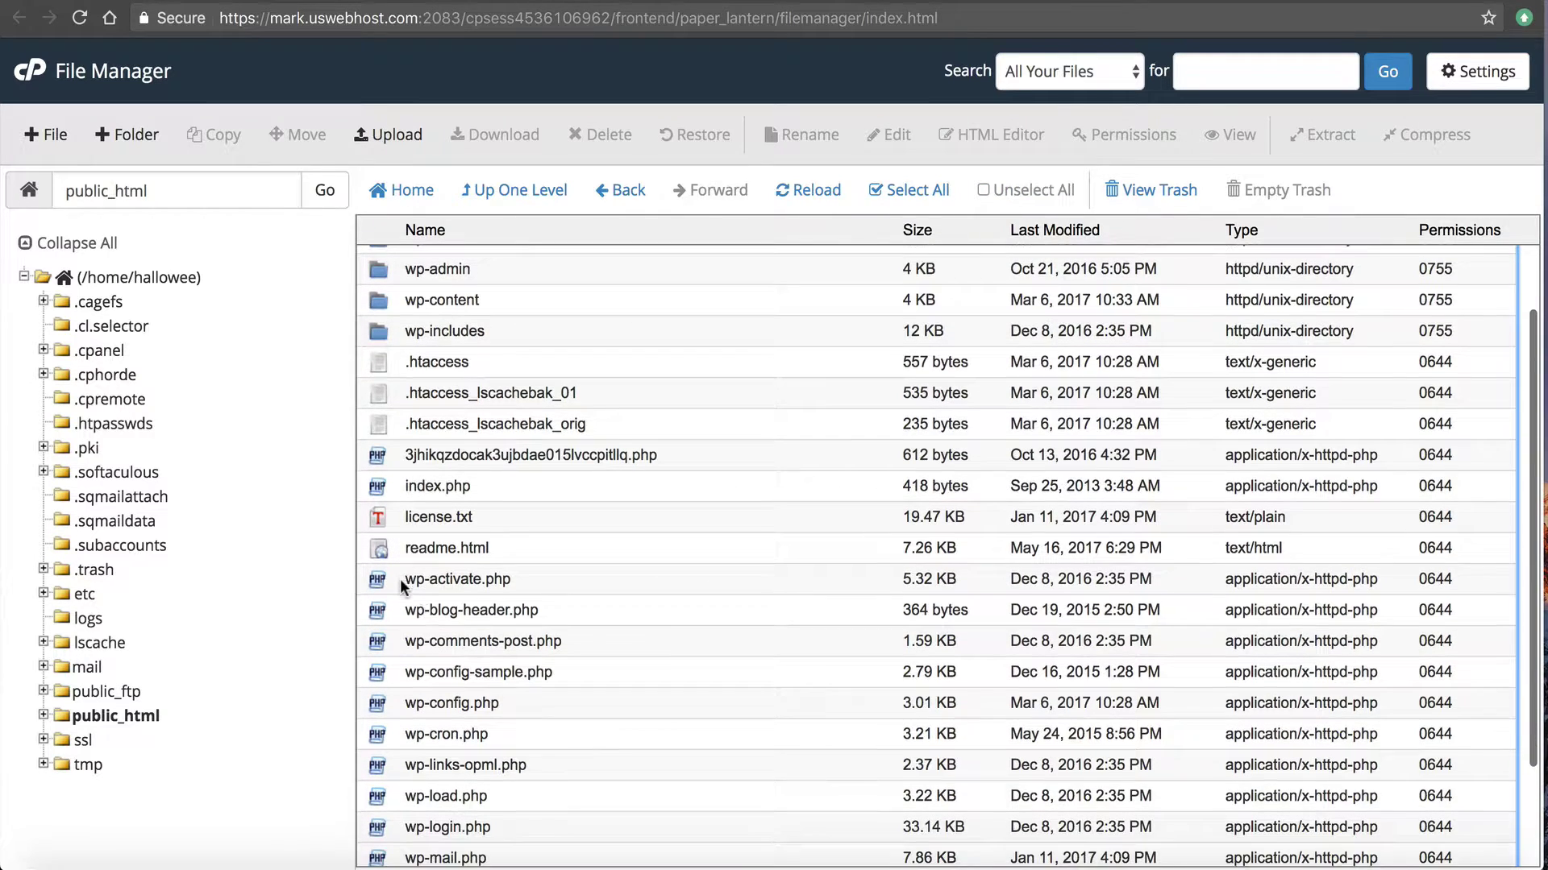
click(411, 703)
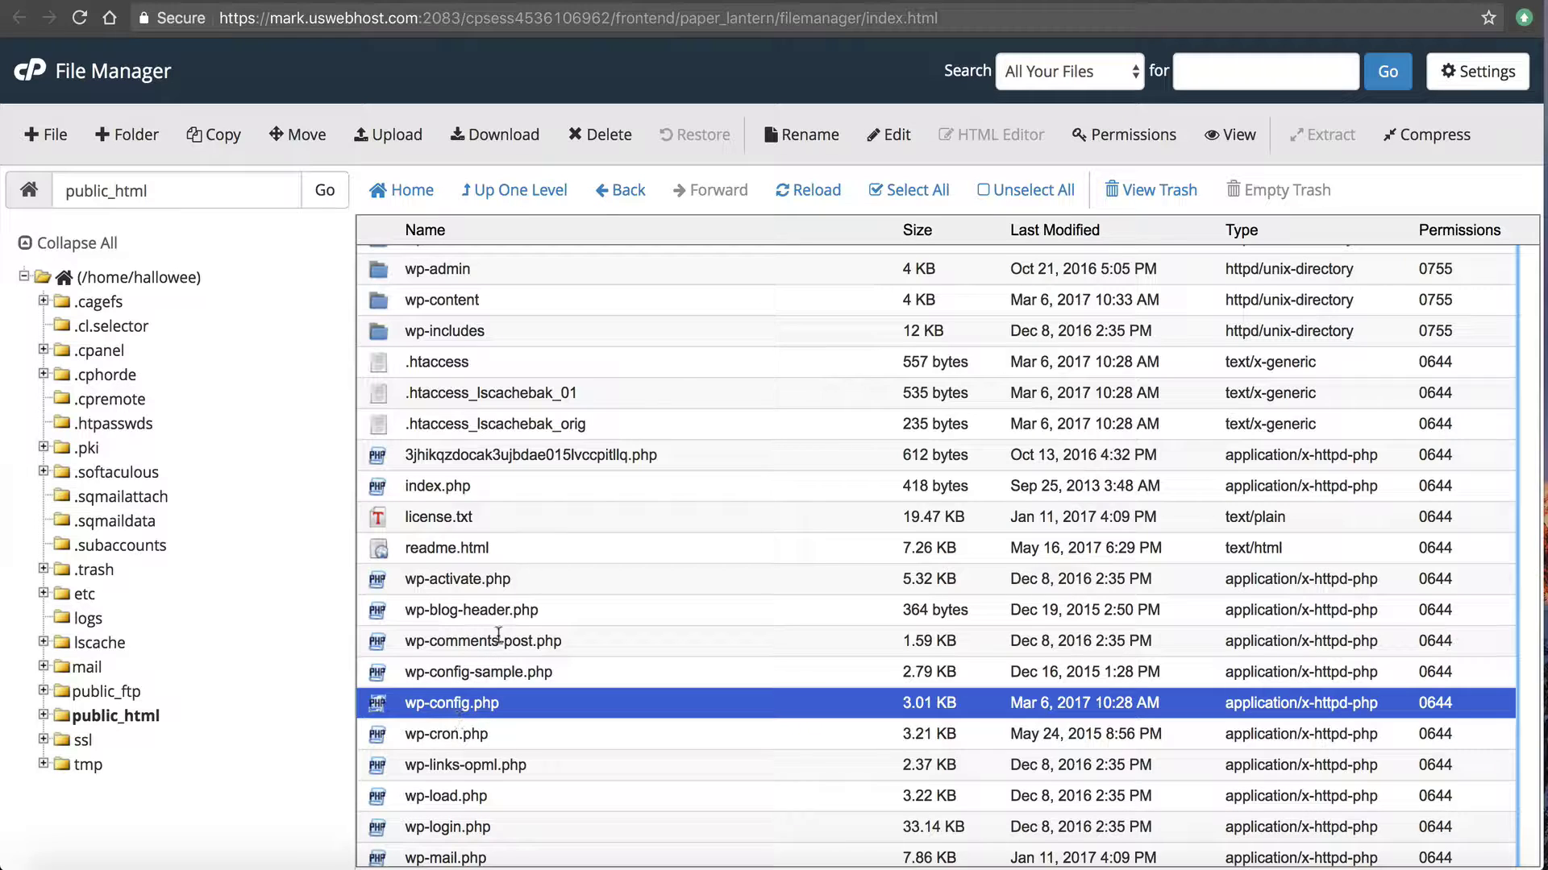
Step: Open wp-config.php in the code editor and select the article's DISABLE_WP_CRON line to copy
click(885, 137)
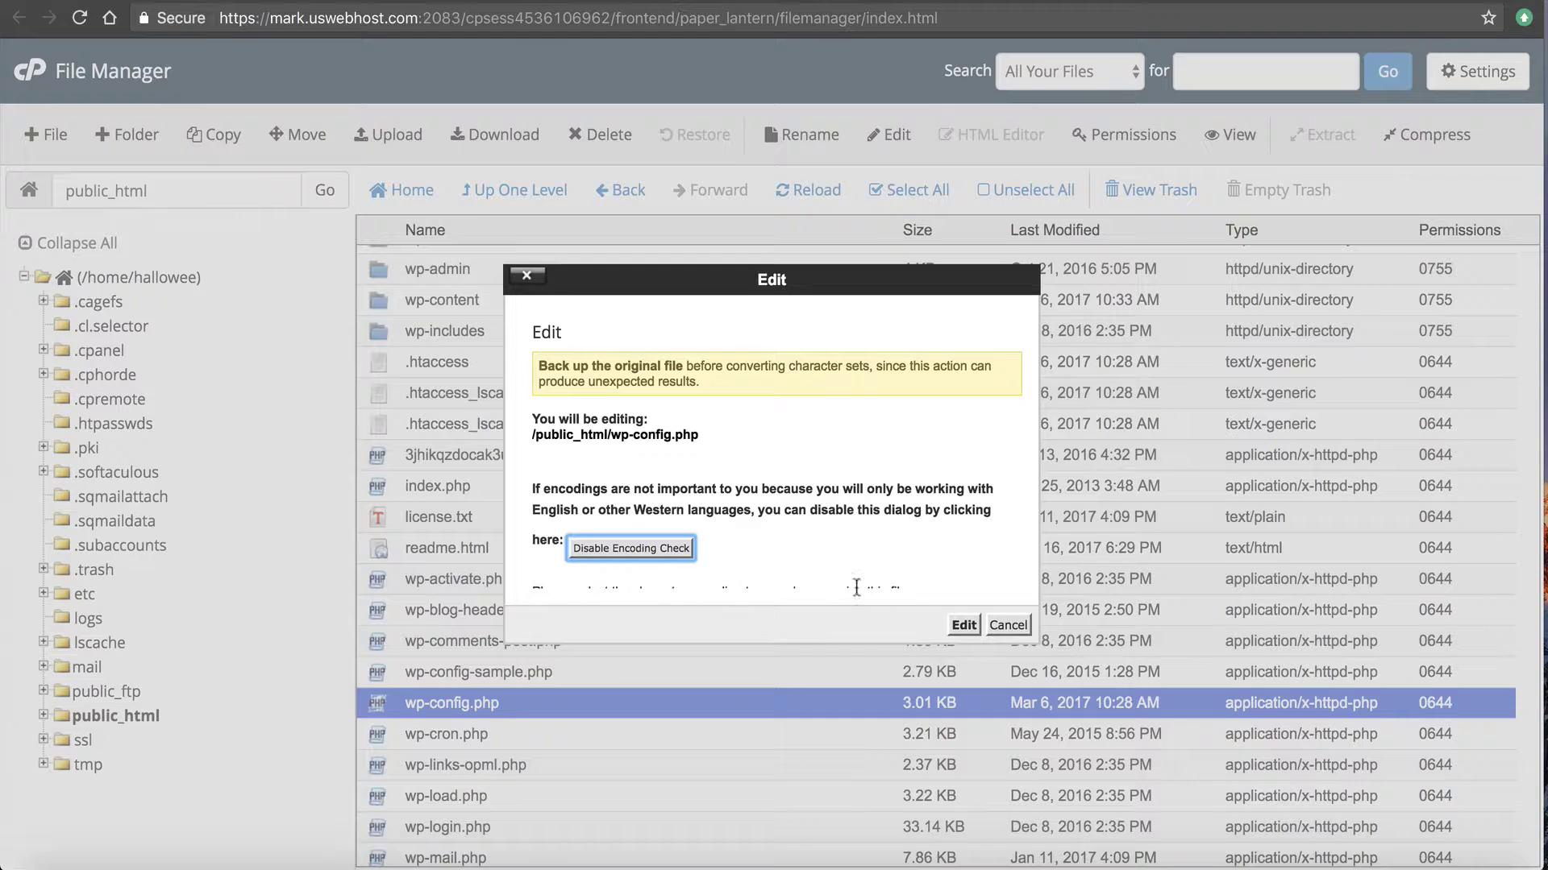
click(965, 626)
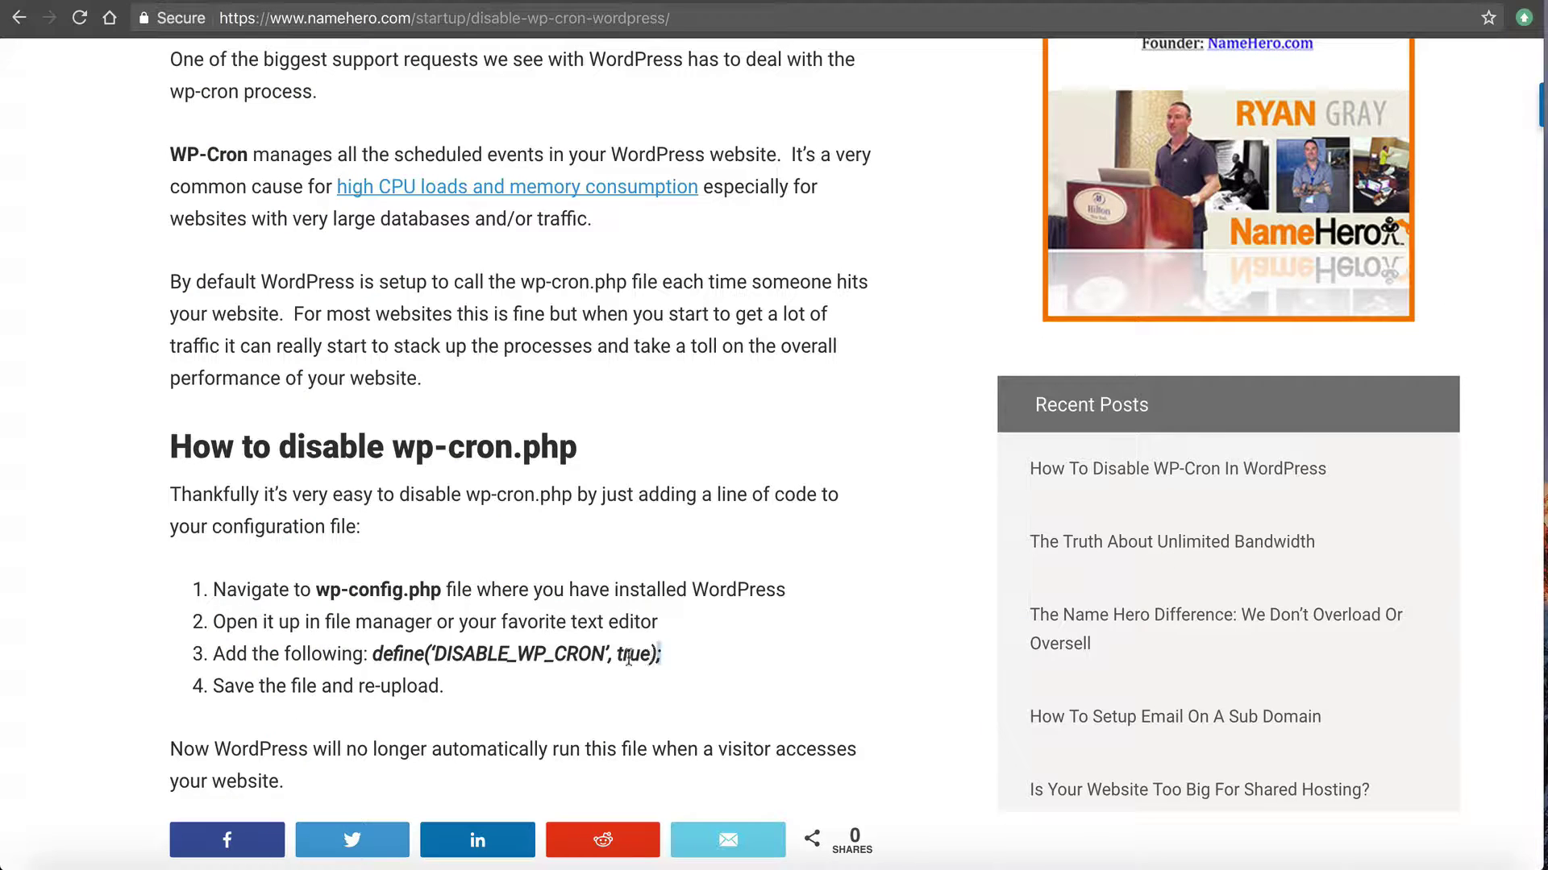
drag(661, 654, 371, 649)
key(ctrl+c)
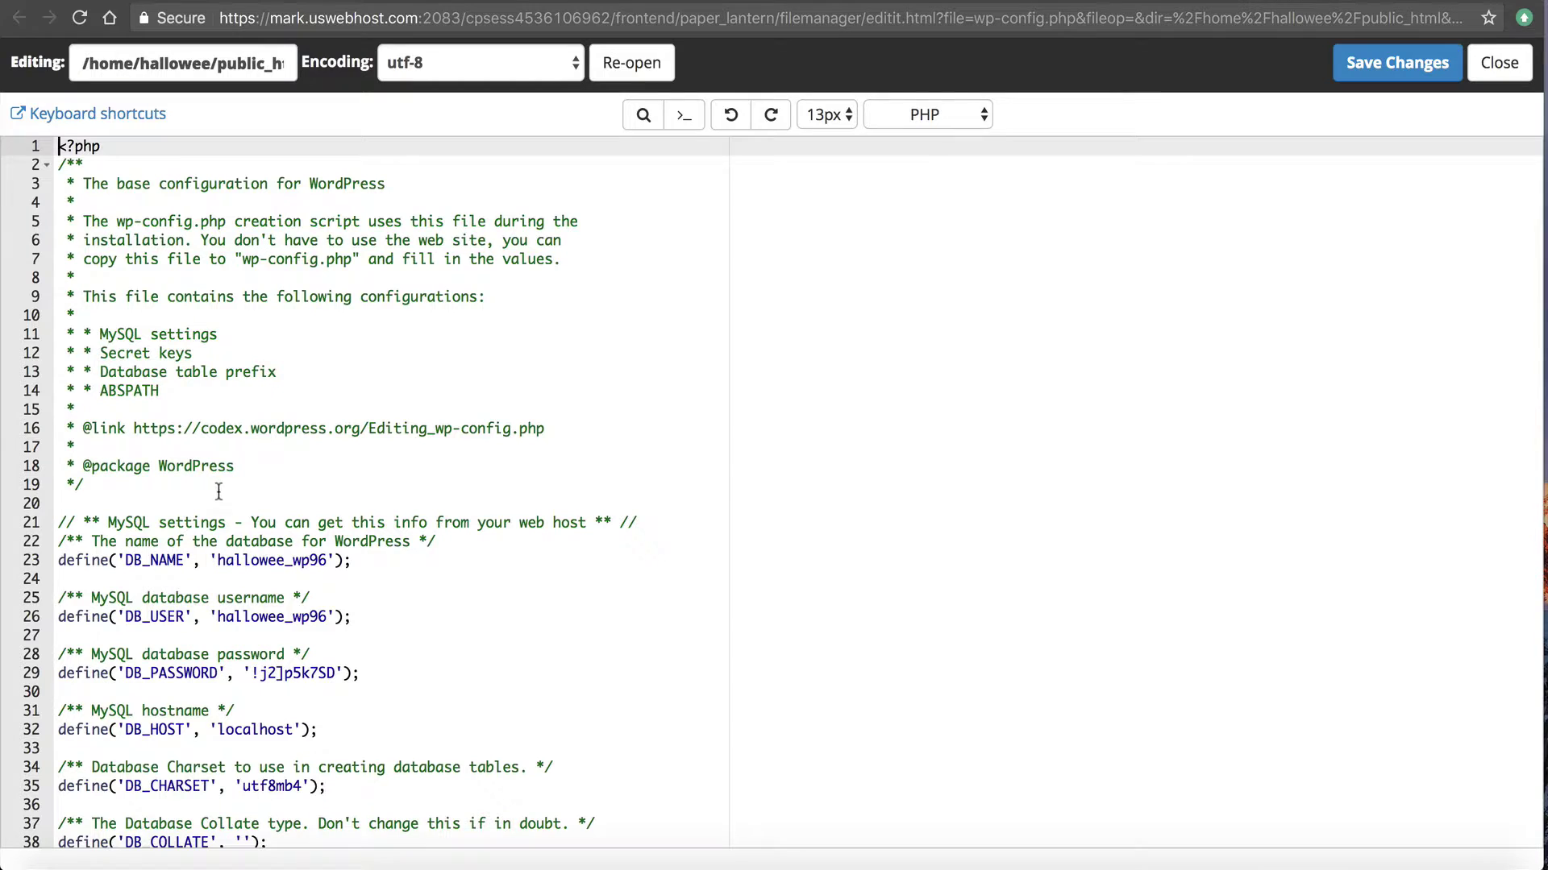
Step: Insert a blank line after wp-config.php's header comment block
click(218, 491)
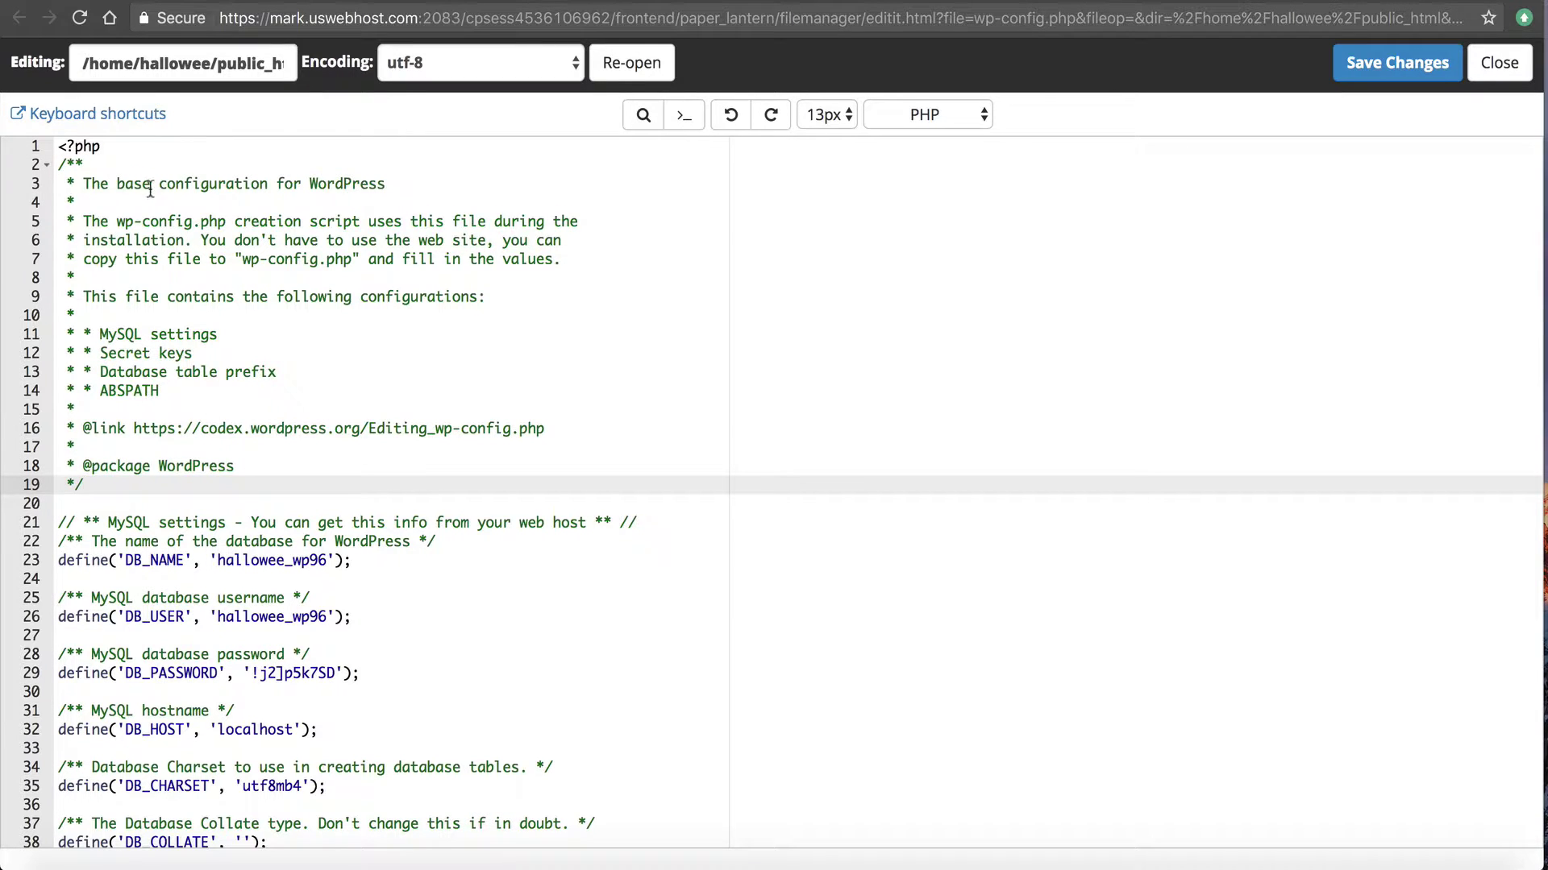
click(116, 150)
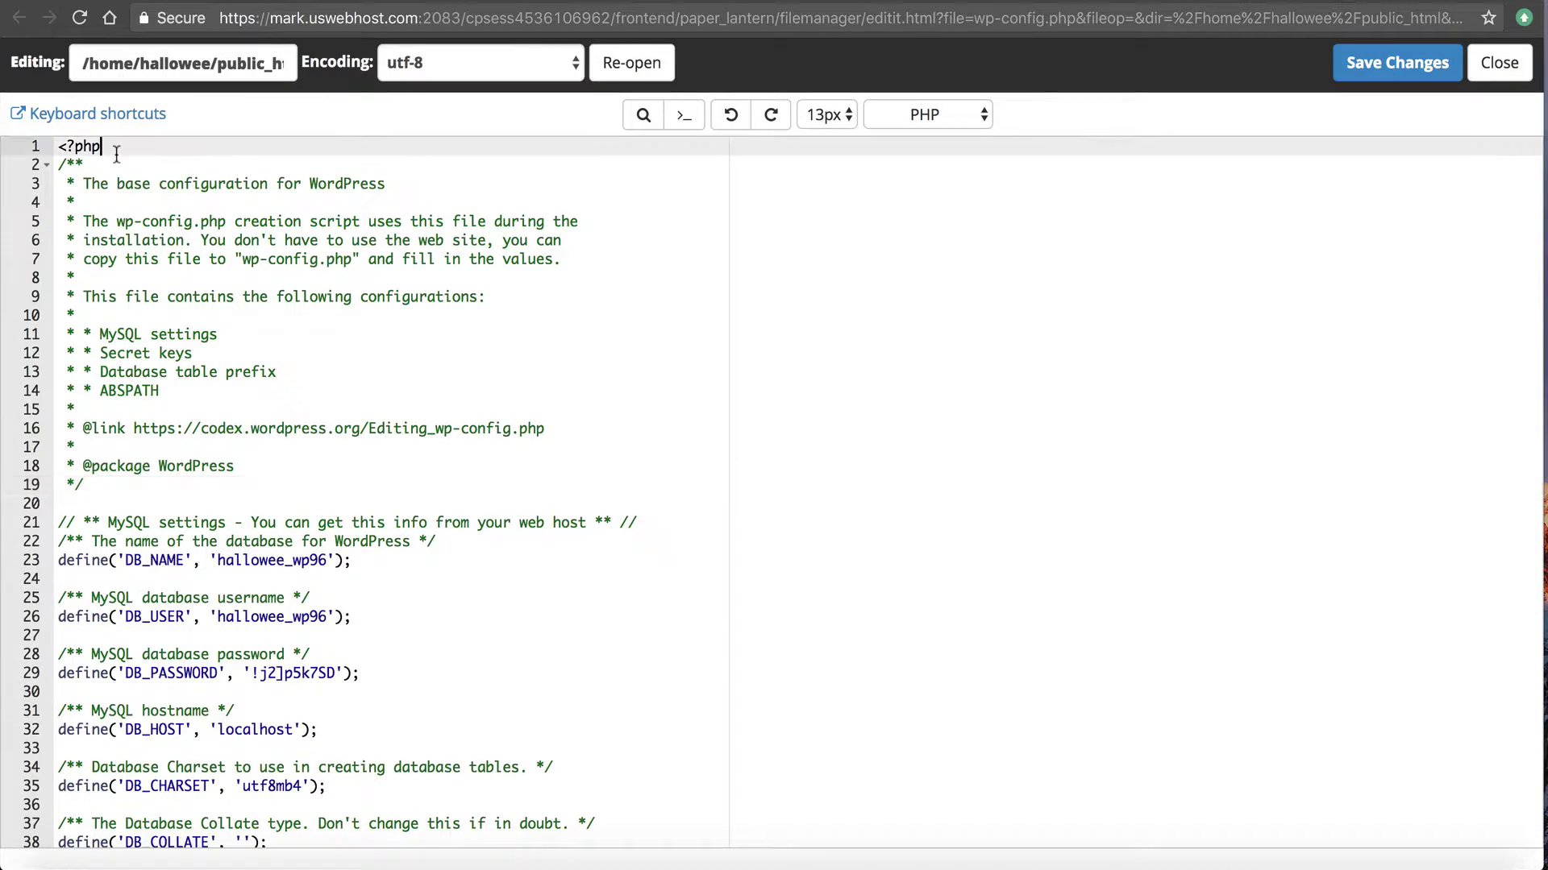
click(112, 503)
click(113, 485)
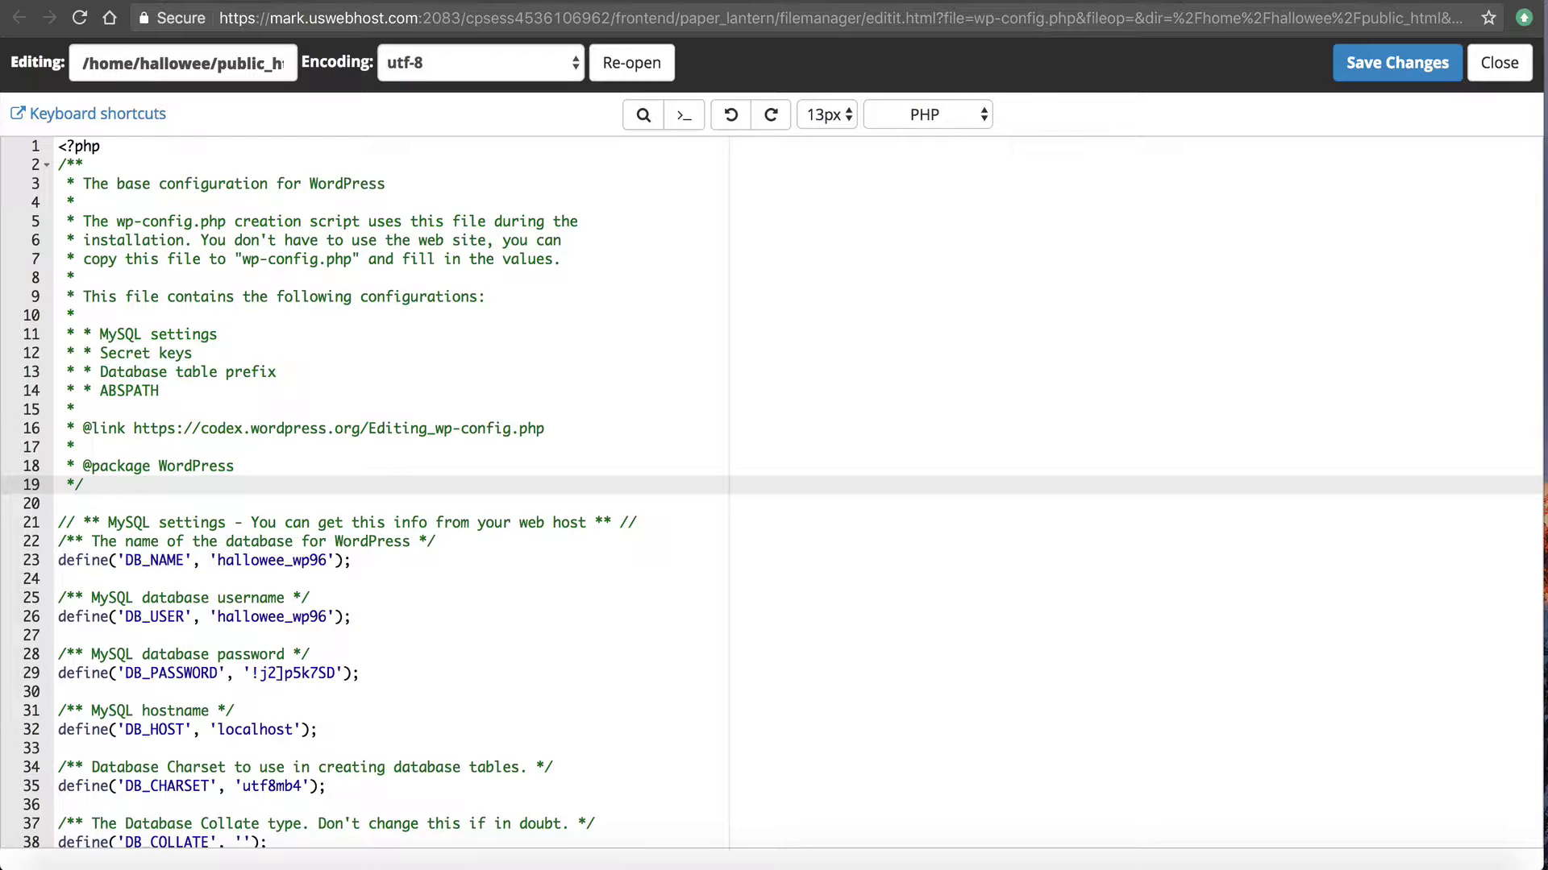
key(Return)
key(Return)
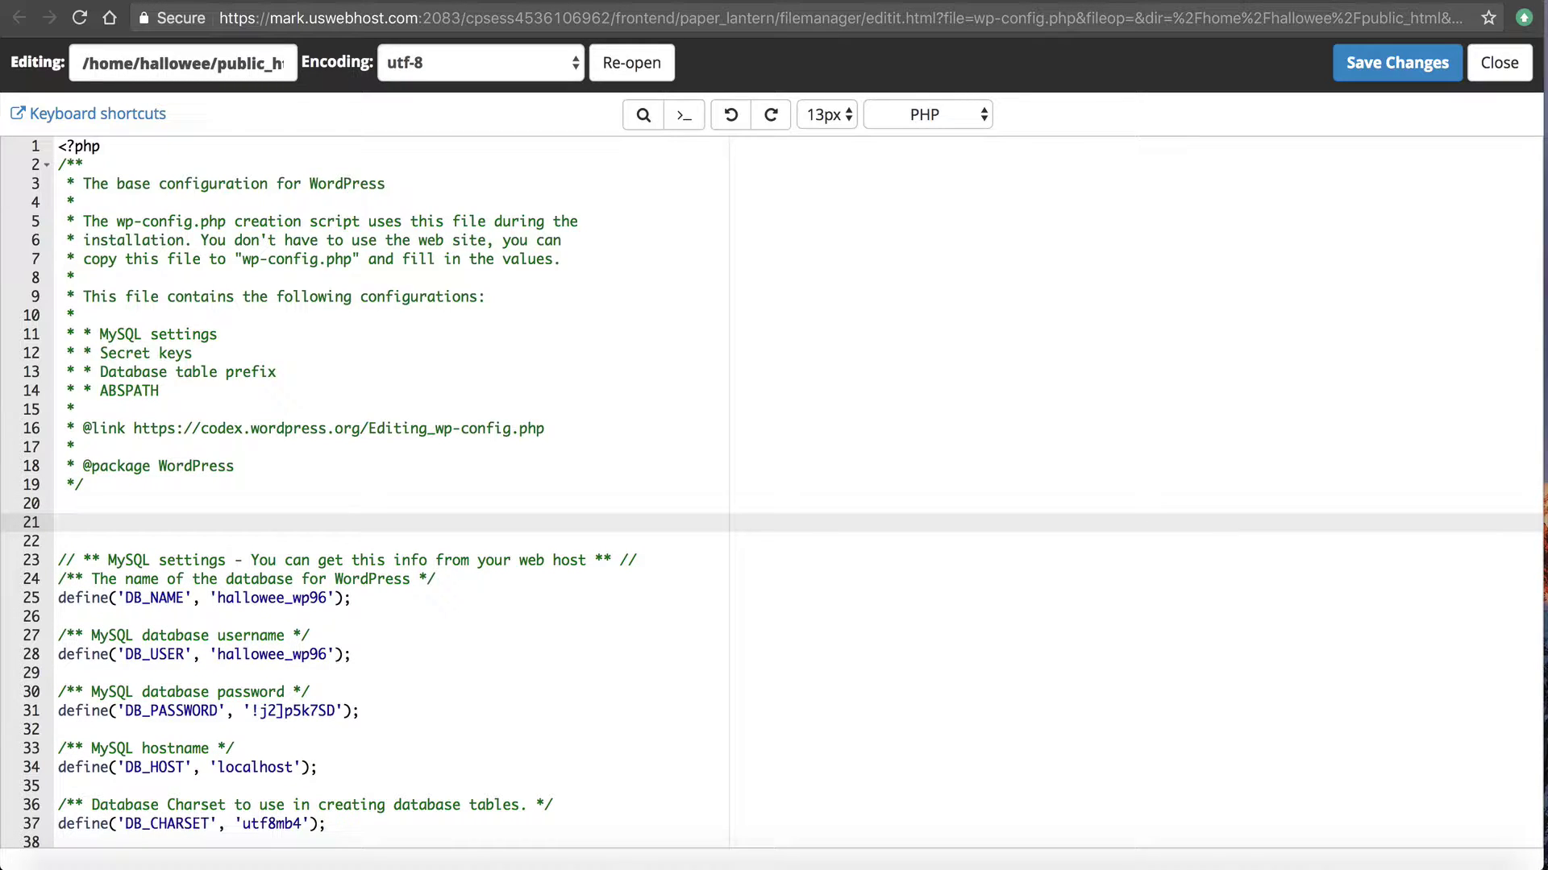
Step: Type the '//**Disable WP-Cron.php' comment and paste define('DISABLE_WP_CRON', true); below it
text(//)
text(**)
text(Disable WP-Cron.php)
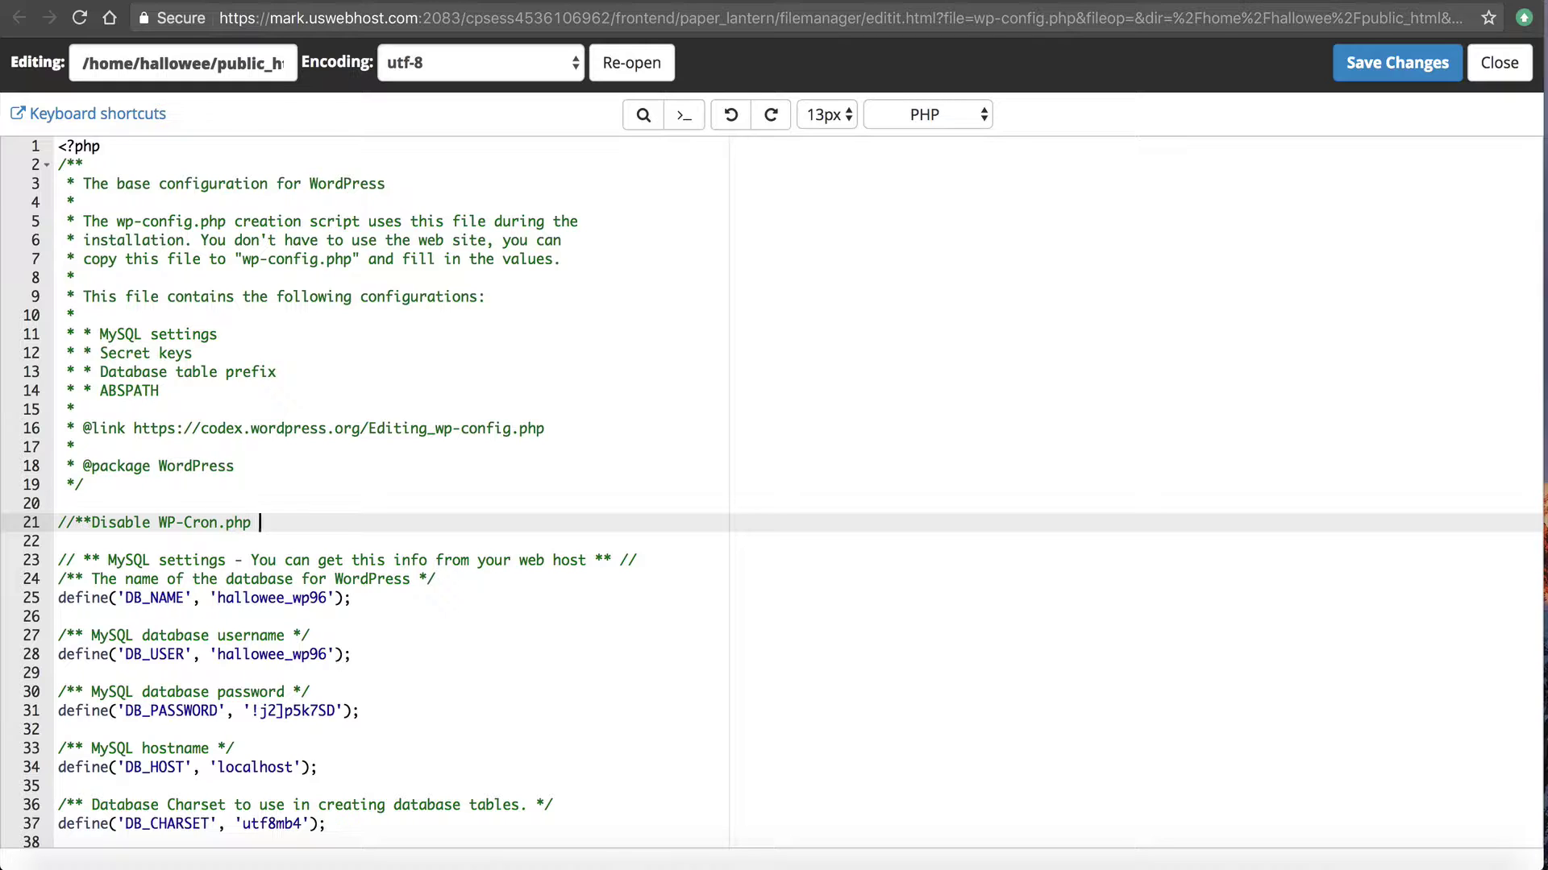
text(**)
text(//)
key(Return)
key(ctrl+v)
Step: Remove the stray quotes from the define statement on line 22
click(143, 449)
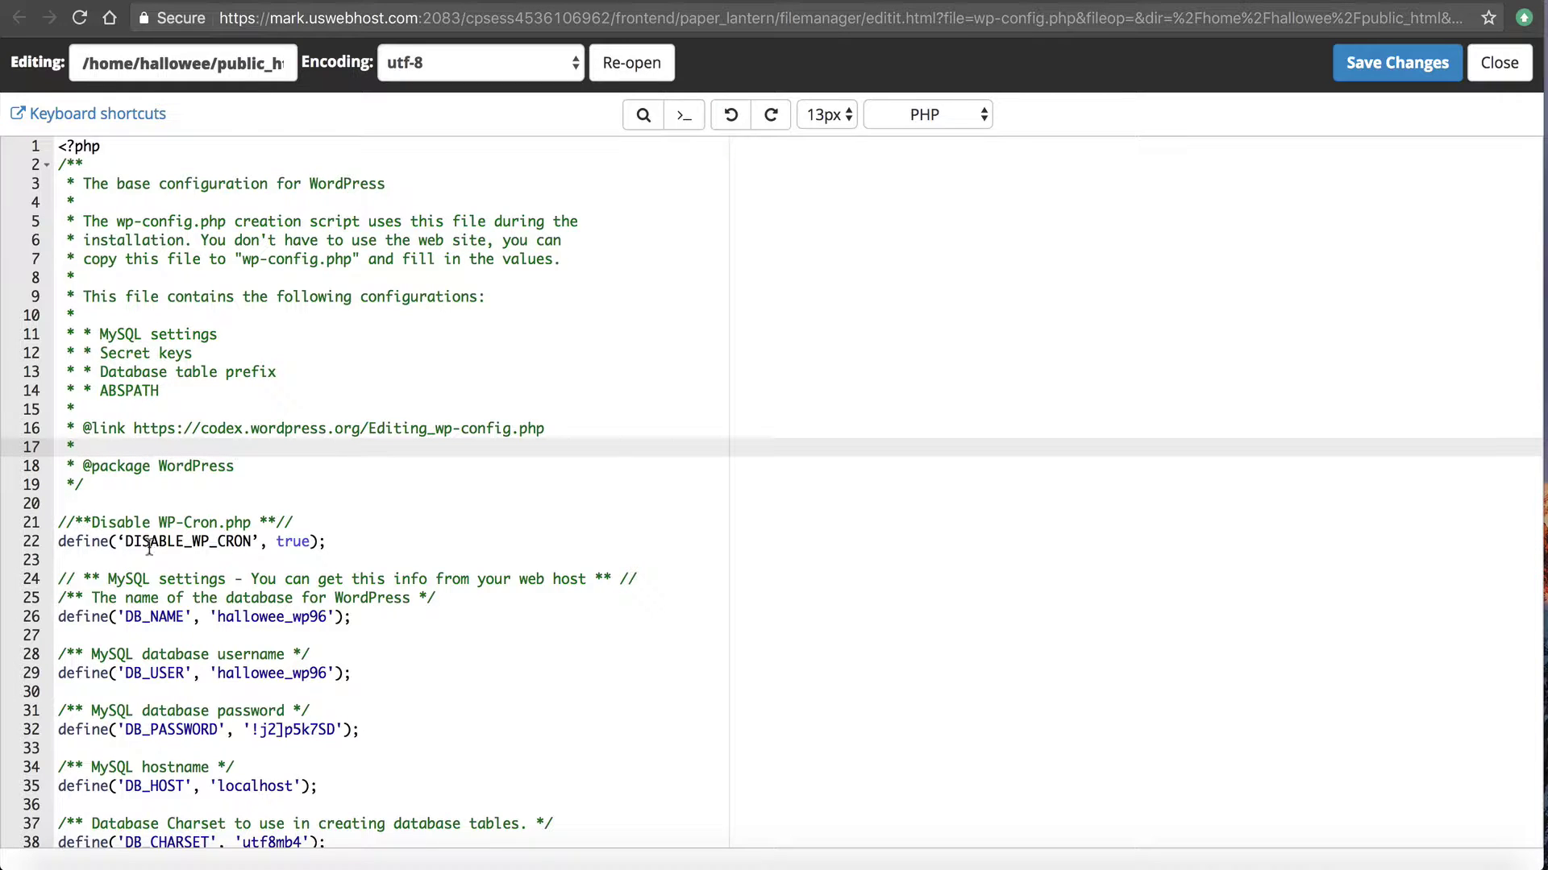
click(124, 541)
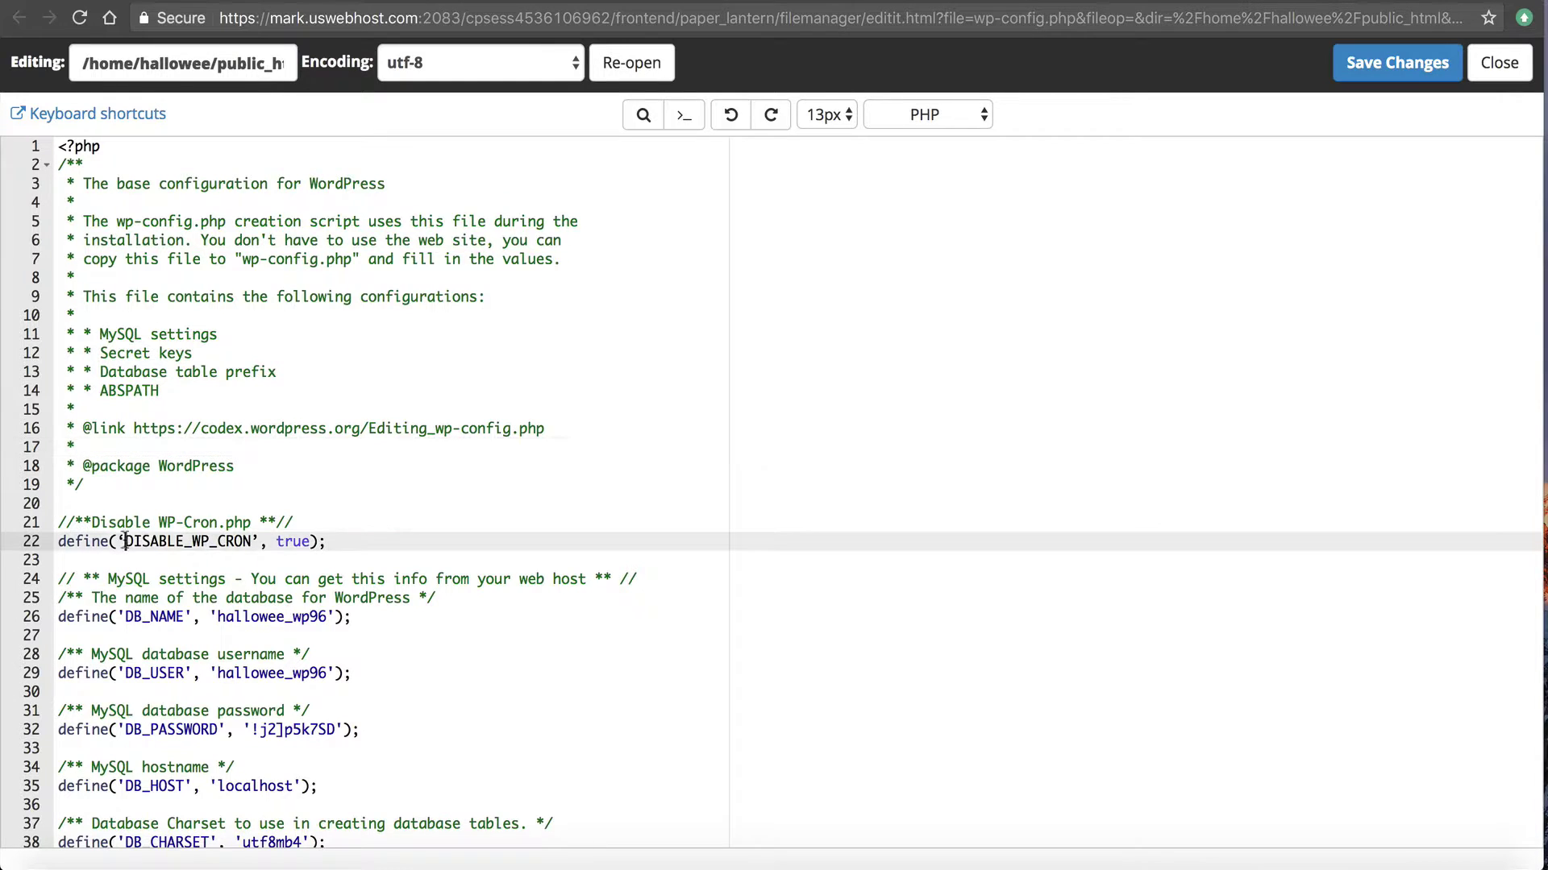
text(')
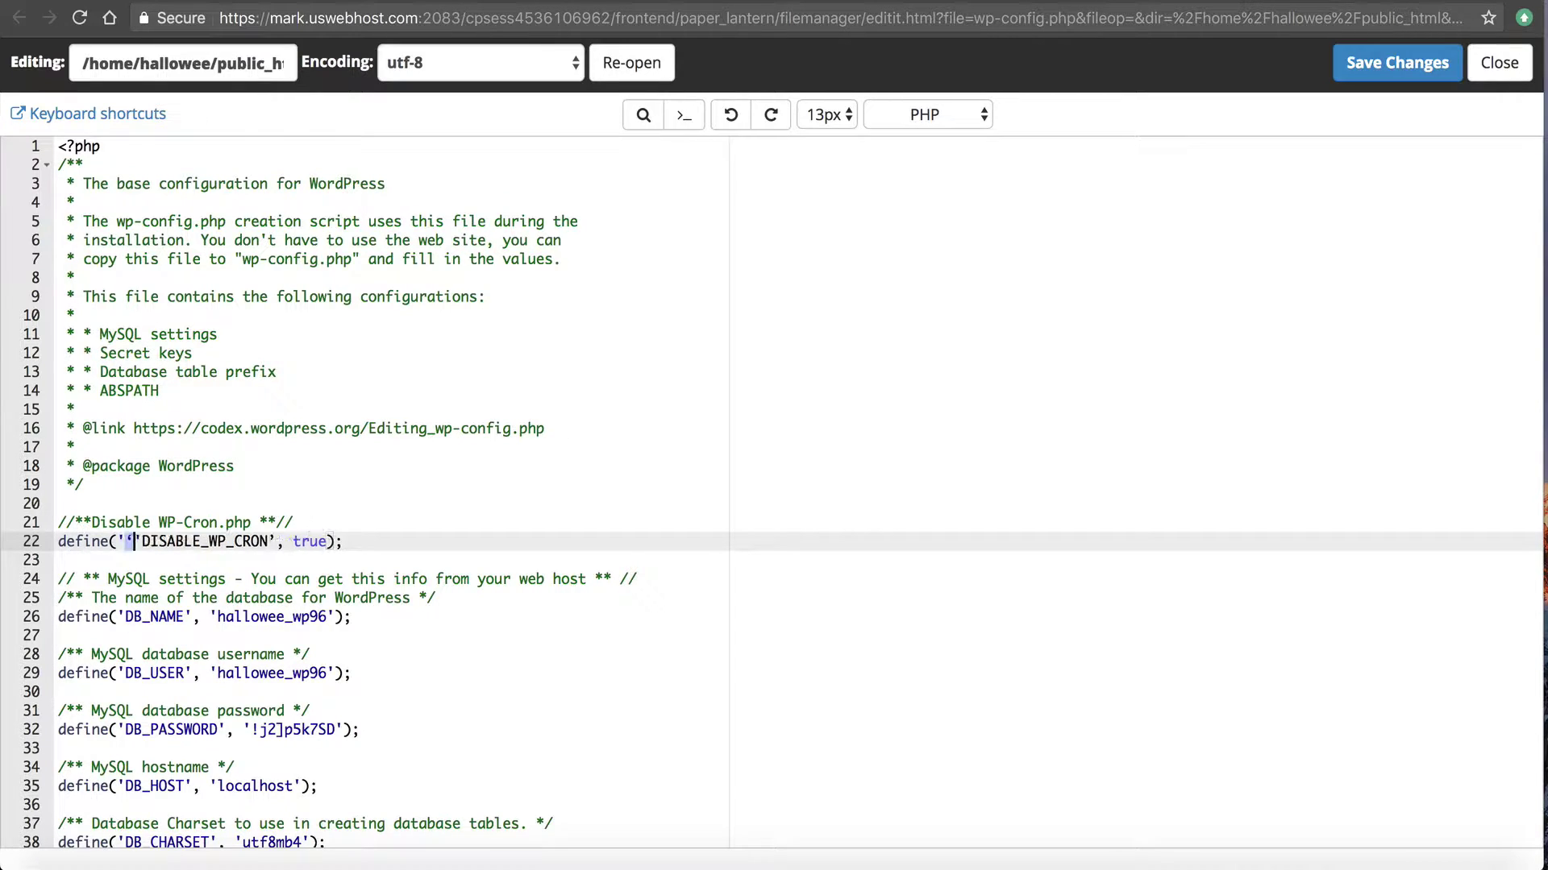
key(BackSpace)
click(234, 483)
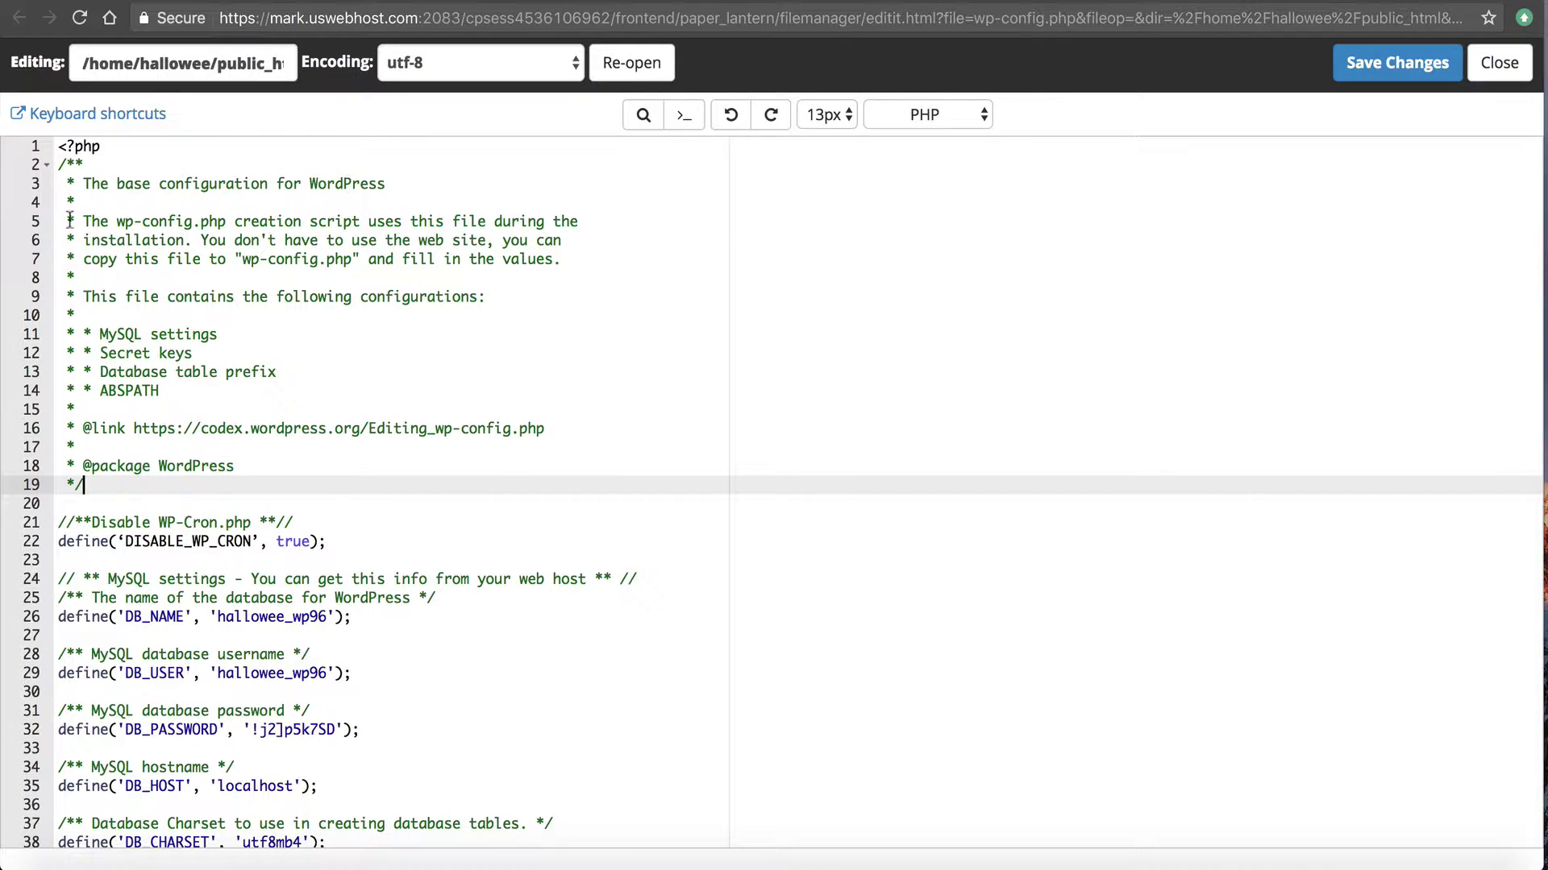
Step: Save wp-config.php, close the editor and File Manager, and return to cPanel's function search
click(1366, 73)
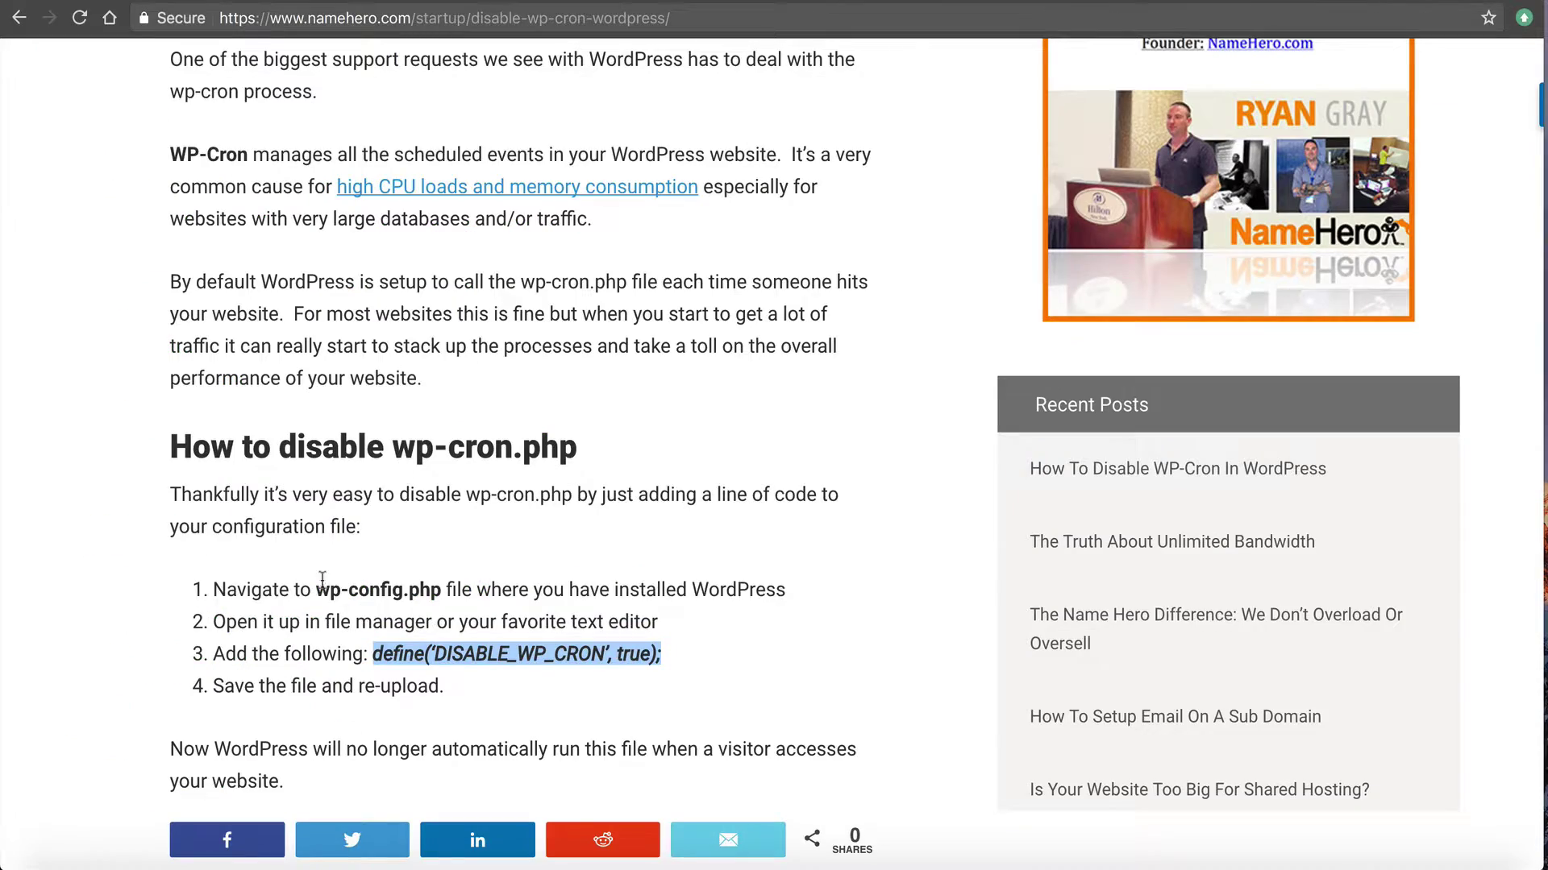
click(323, 582)
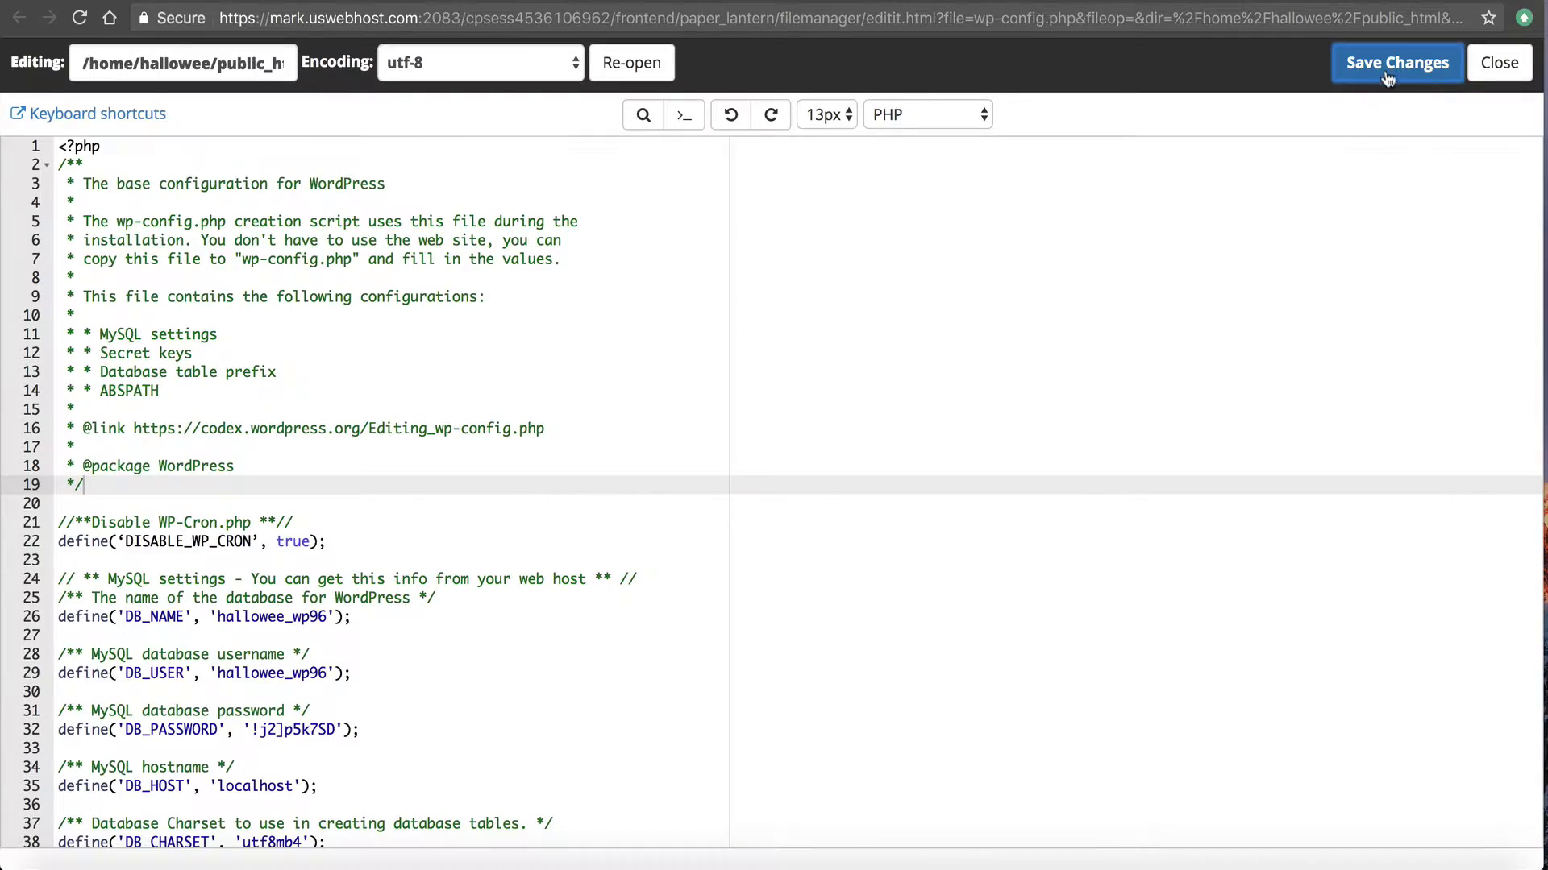
click(1397, 63)
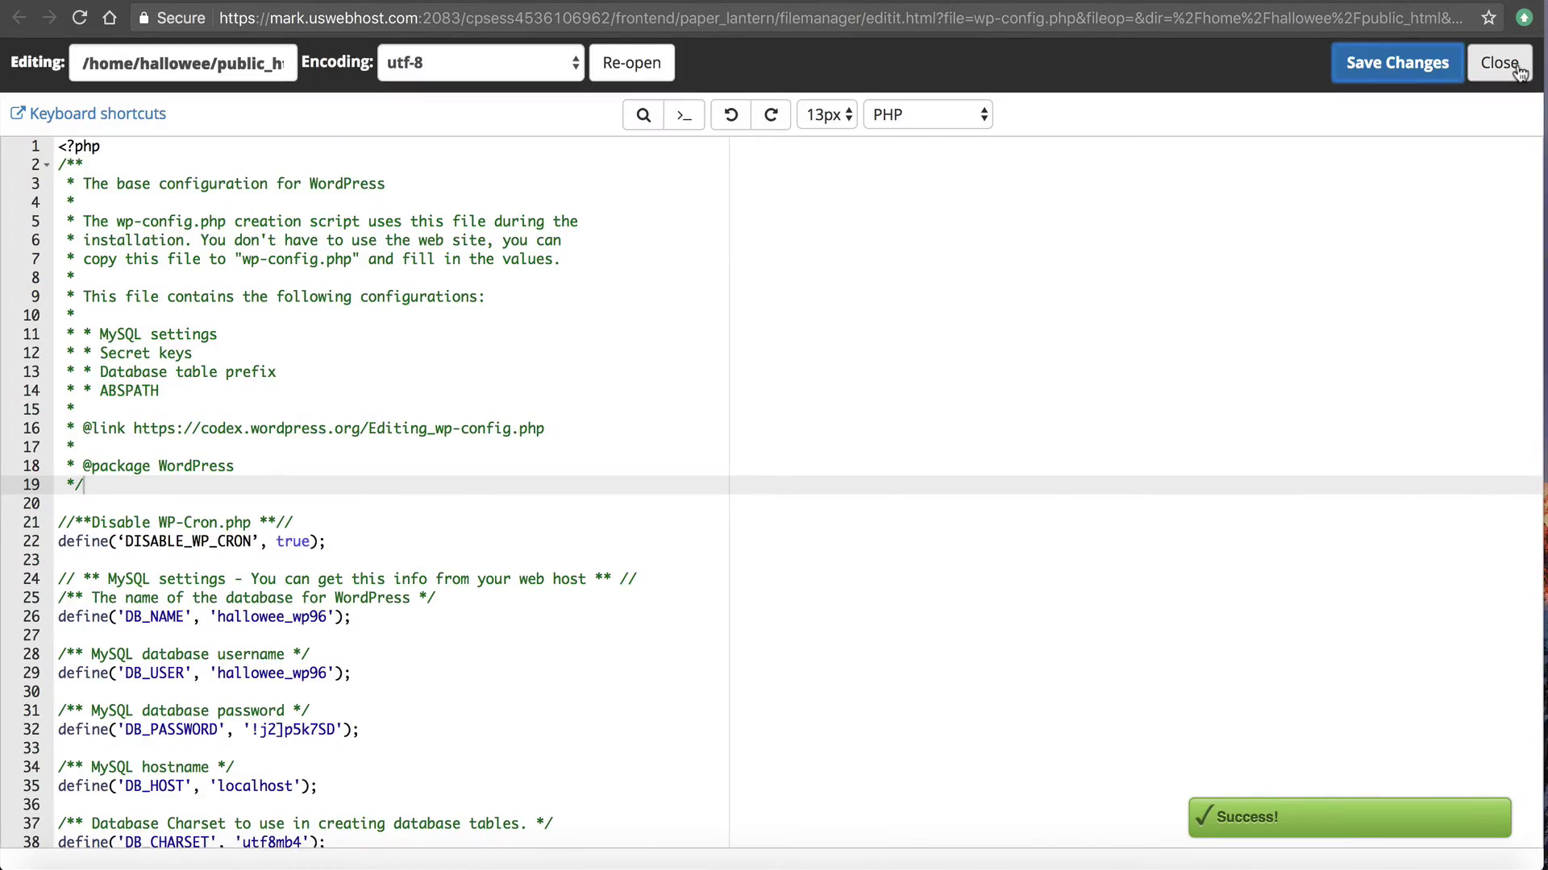
click(1500, 63)
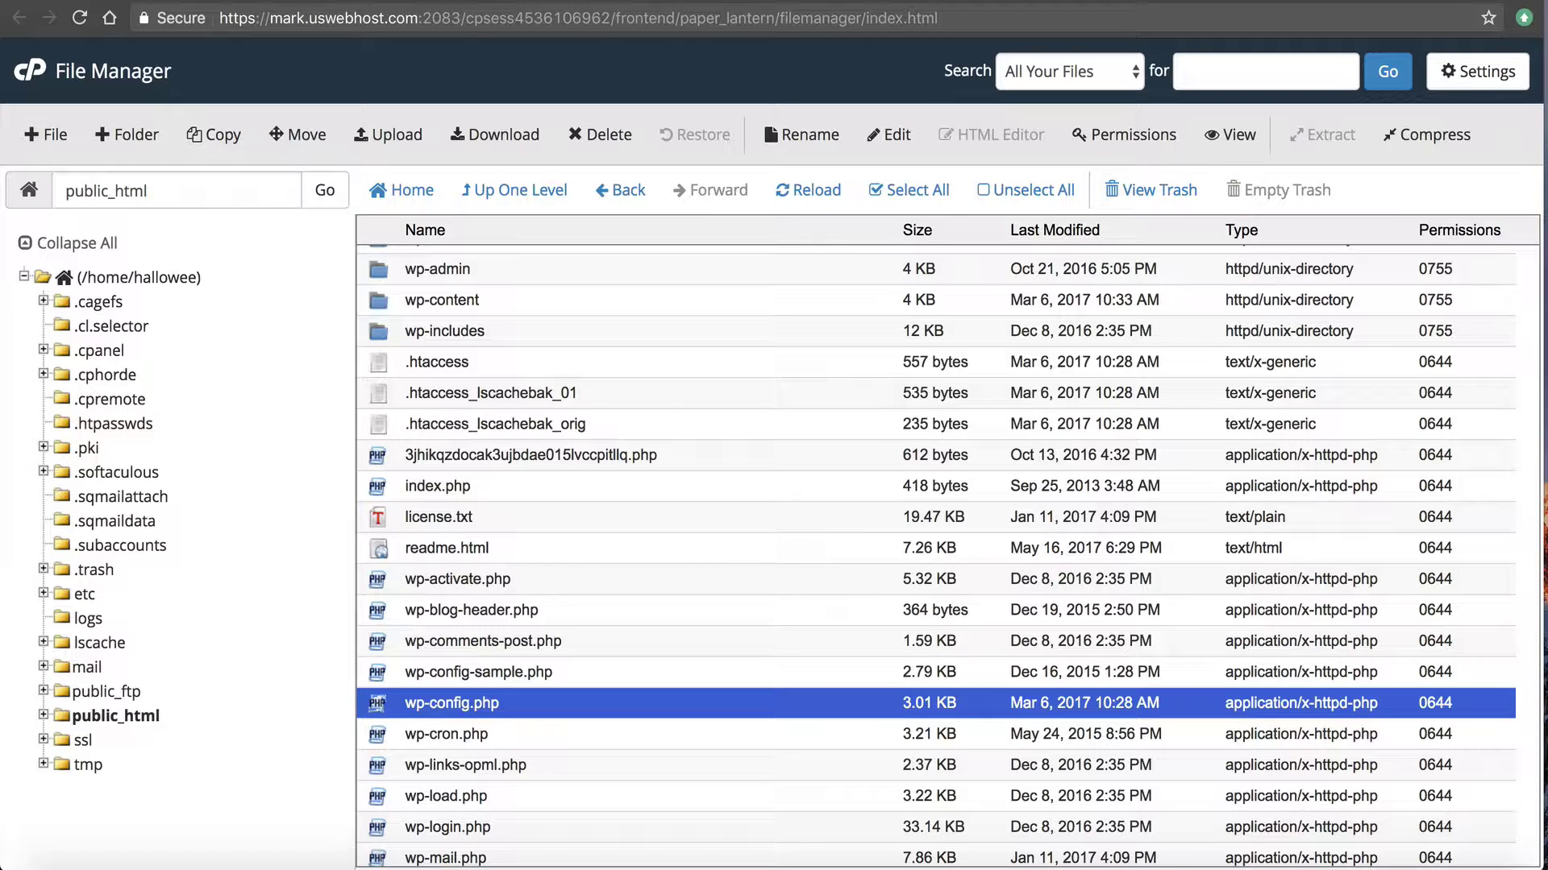
key(ctrl+w)
click(255, 118)
Step: Search cPanel functions for 'cron' and open the Cron Jobs page
text(cron)
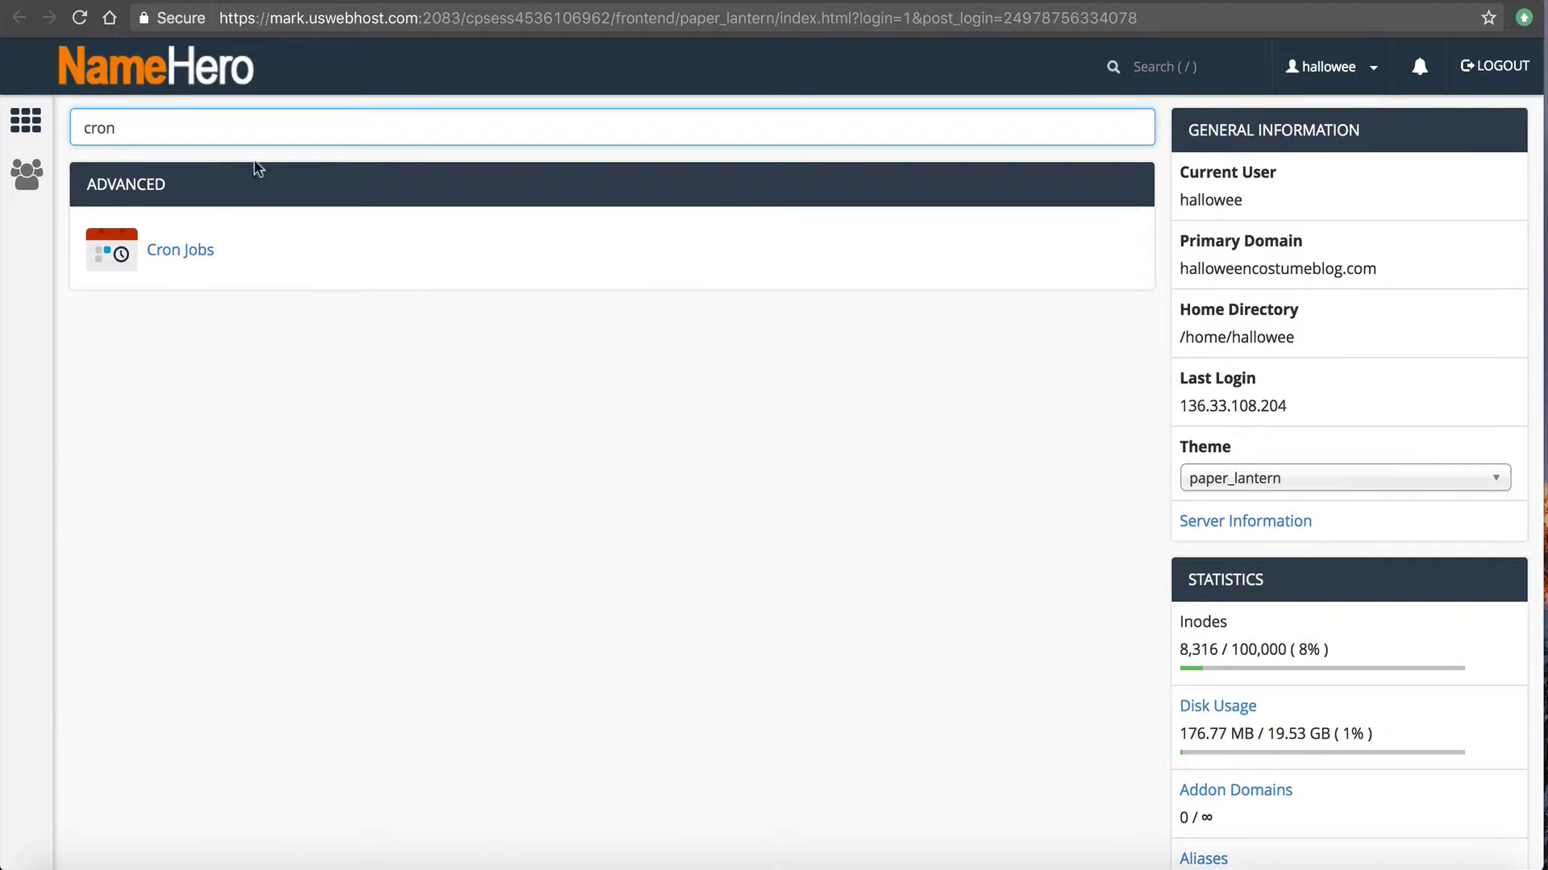
click(195, 247)
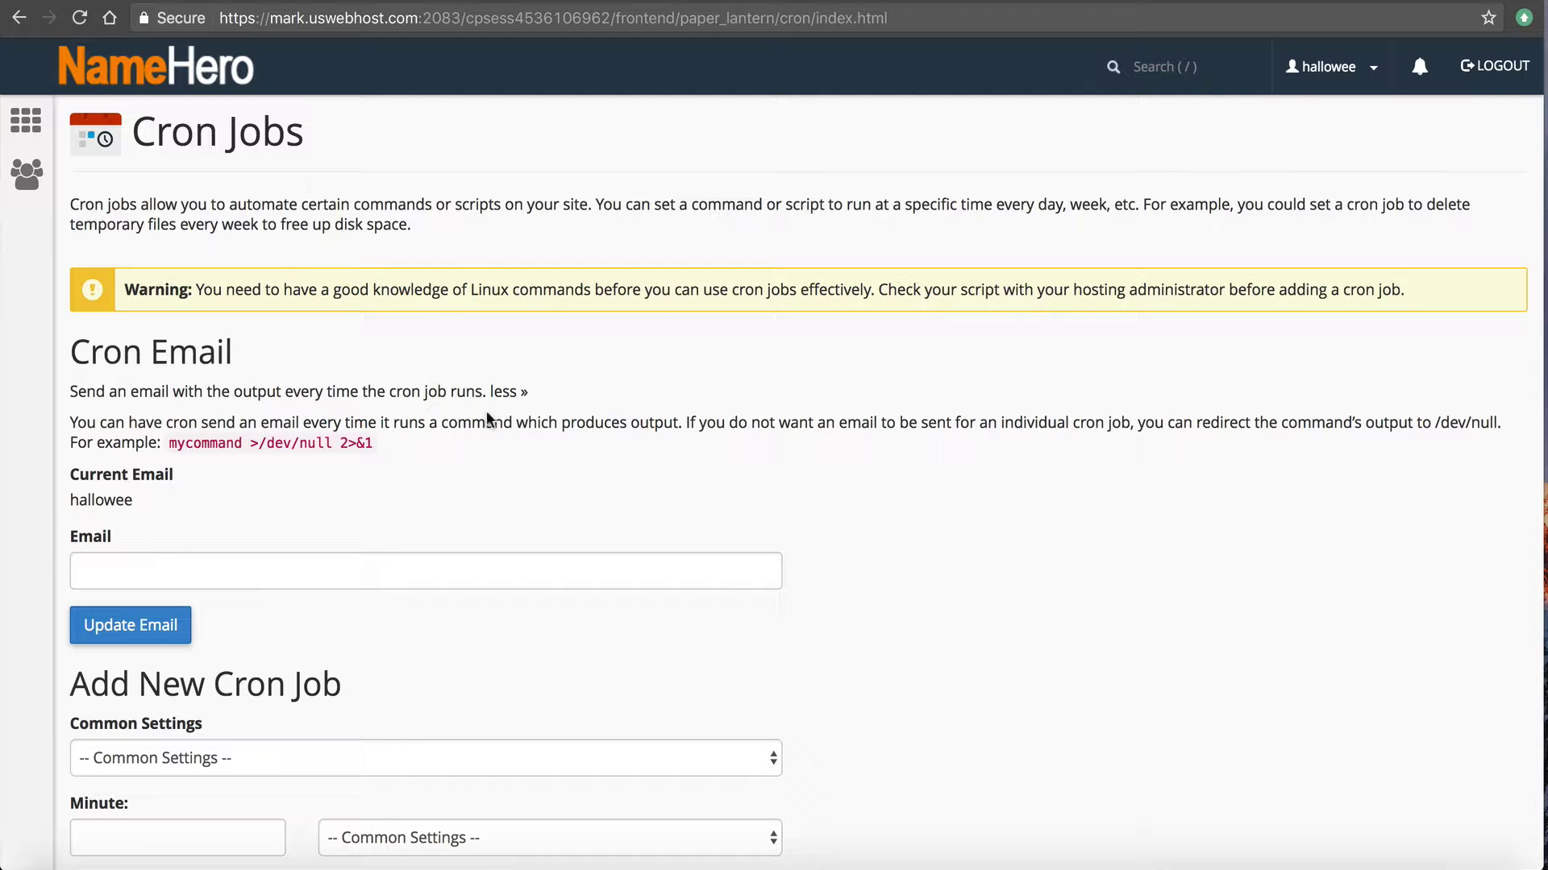
scroll(487, 412, down, 3)
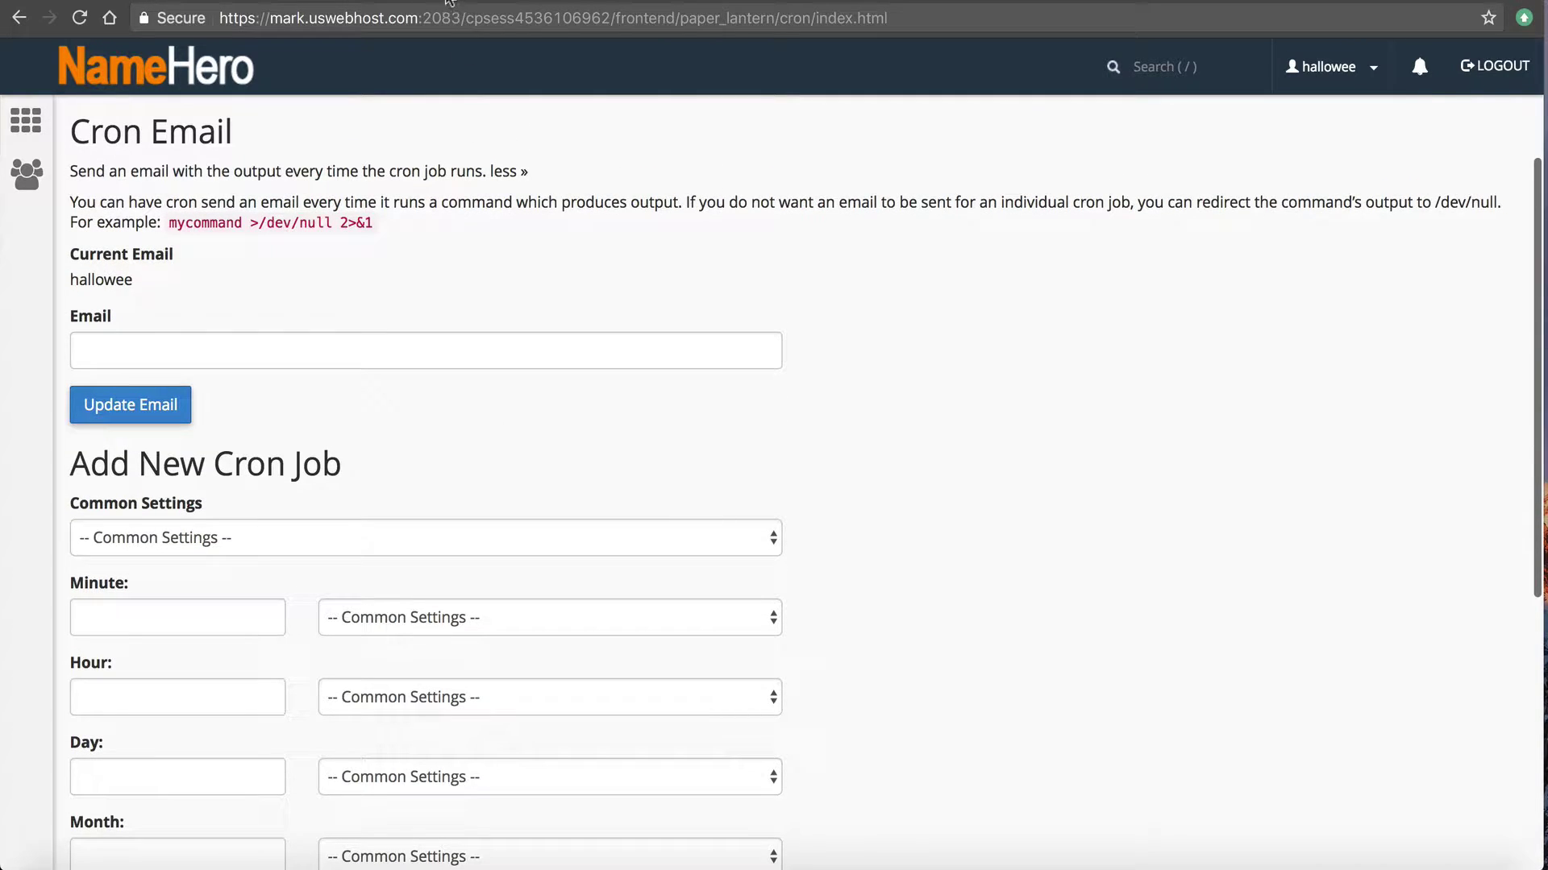
Step: In the blog article, find the manual wp-cron setup and select wp-cron.php in its wget command
click(456, 2)
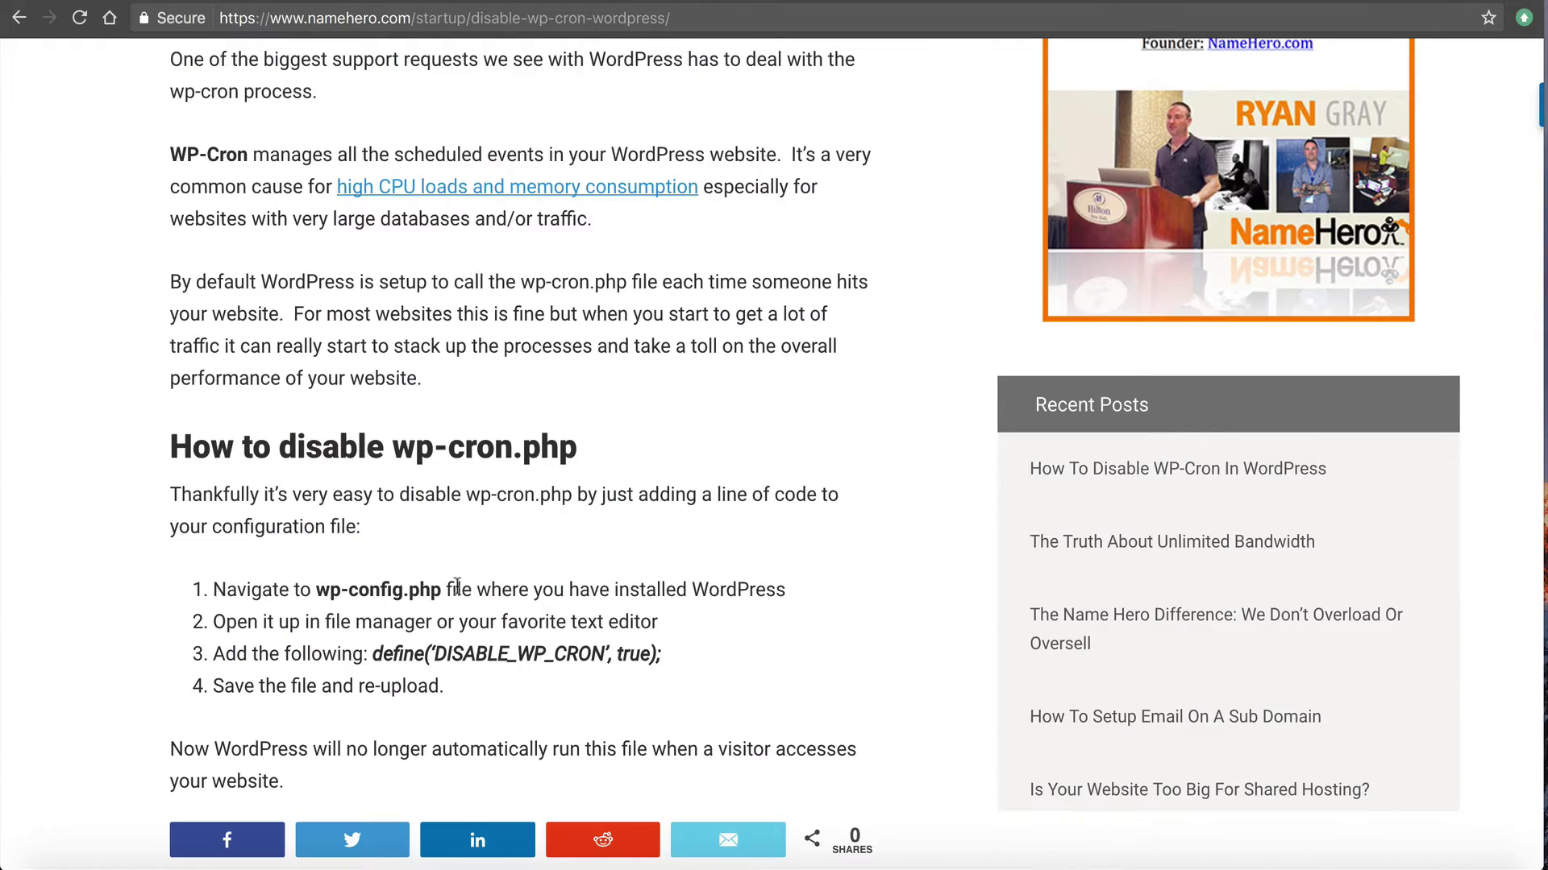
scroll(457, 588, down, 5)
scroll(458, 594, down, 3)
scroll(457, 593, down, 2)
scroll(457, 593, up, 1)
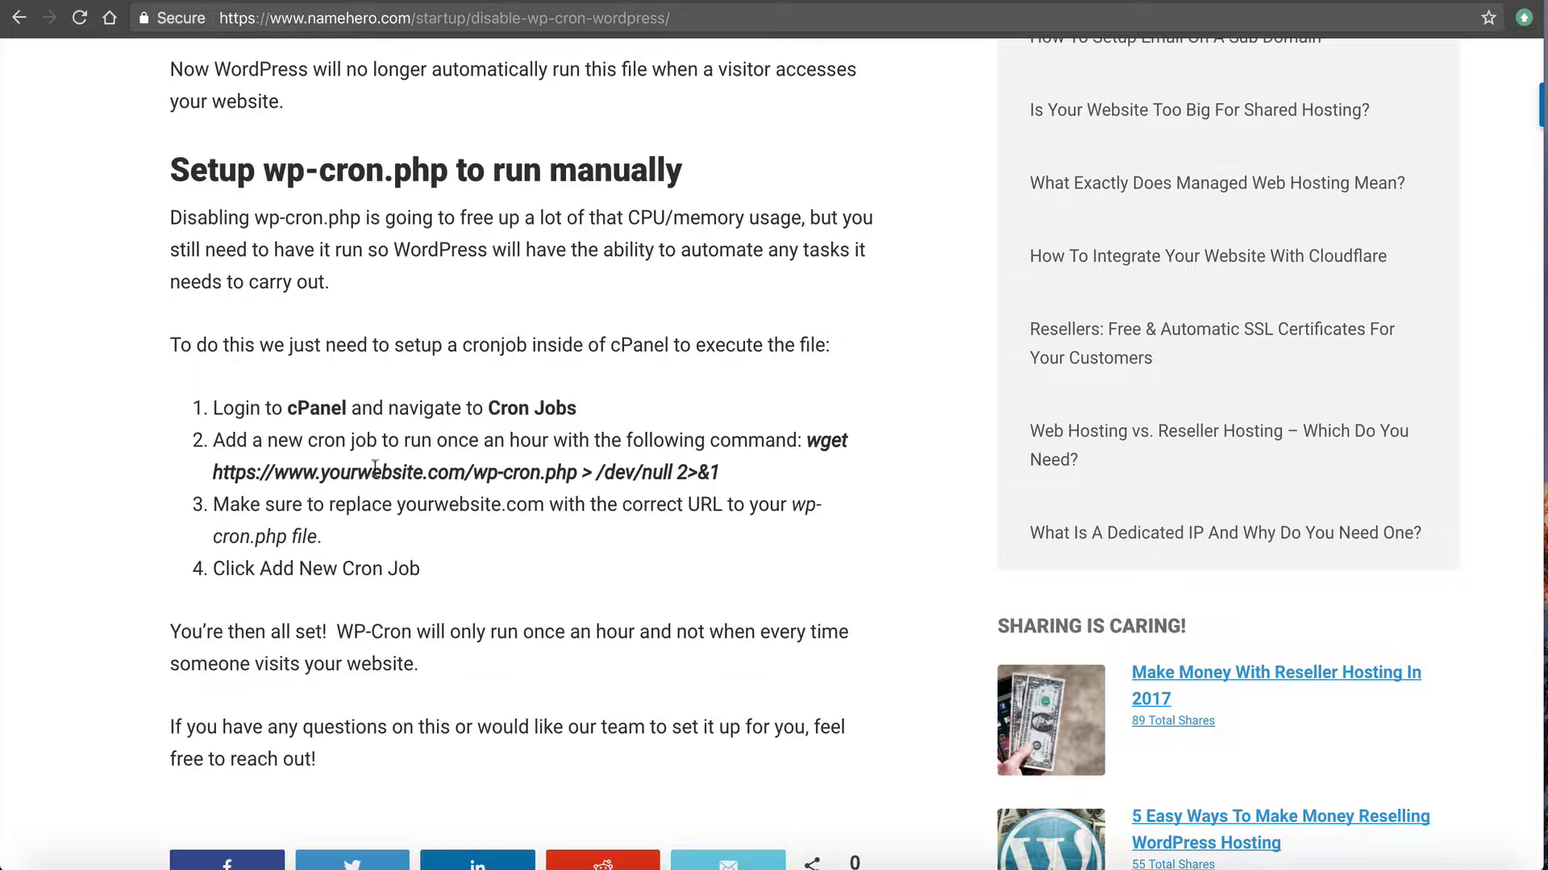
drag(473, 471, 577, 471)
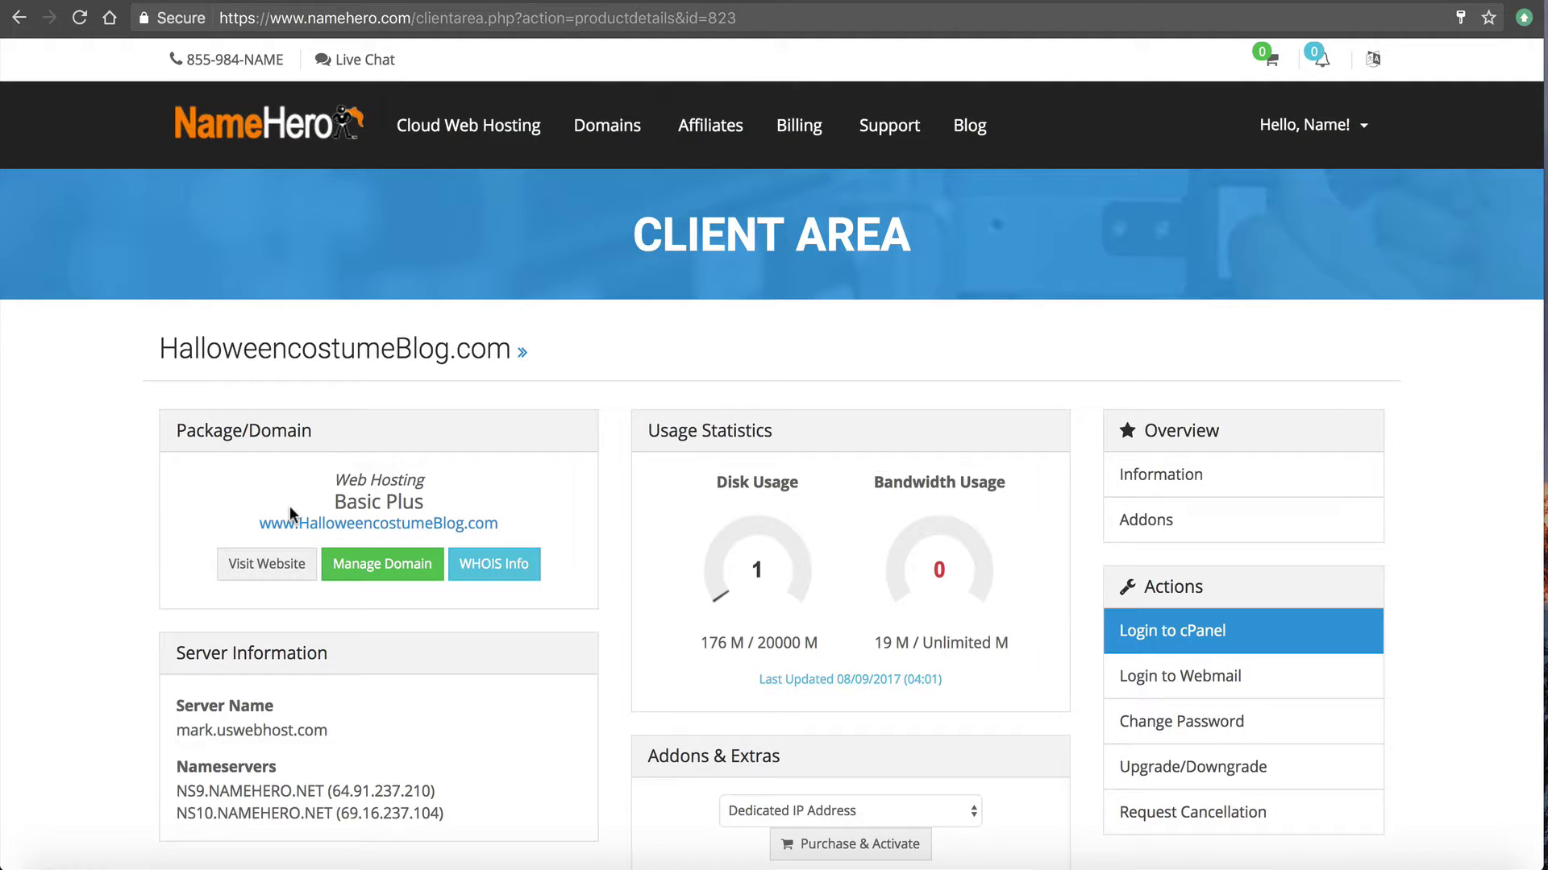
Step: Open the live halloweencostumeblog.com site and append /wp-cron.php to its address
click(290, 518)
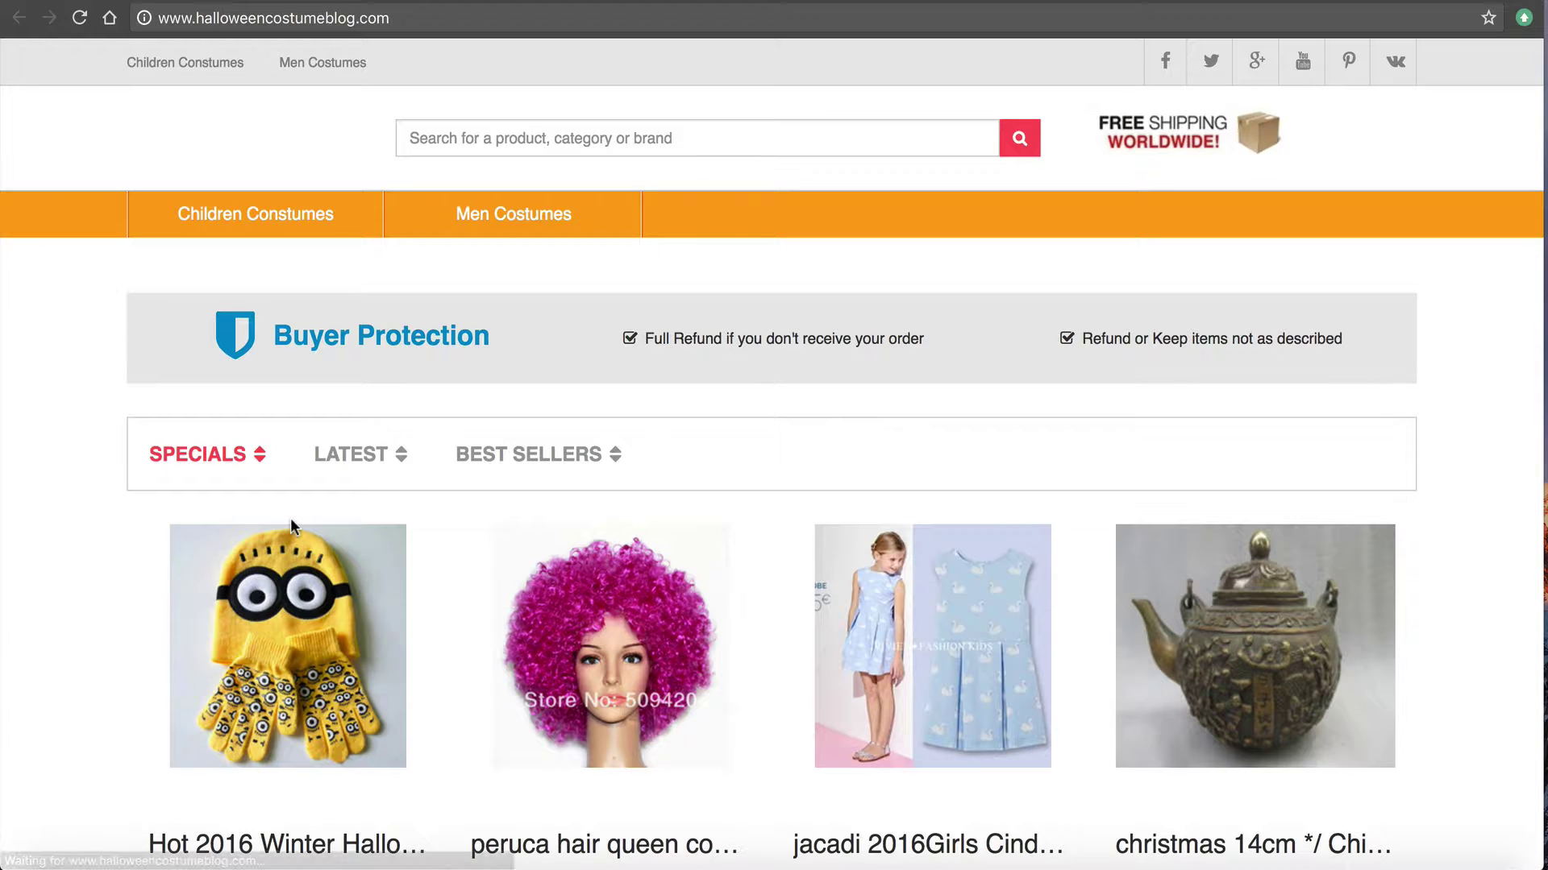
click(445, 16)
click(445, 16)
text(/)
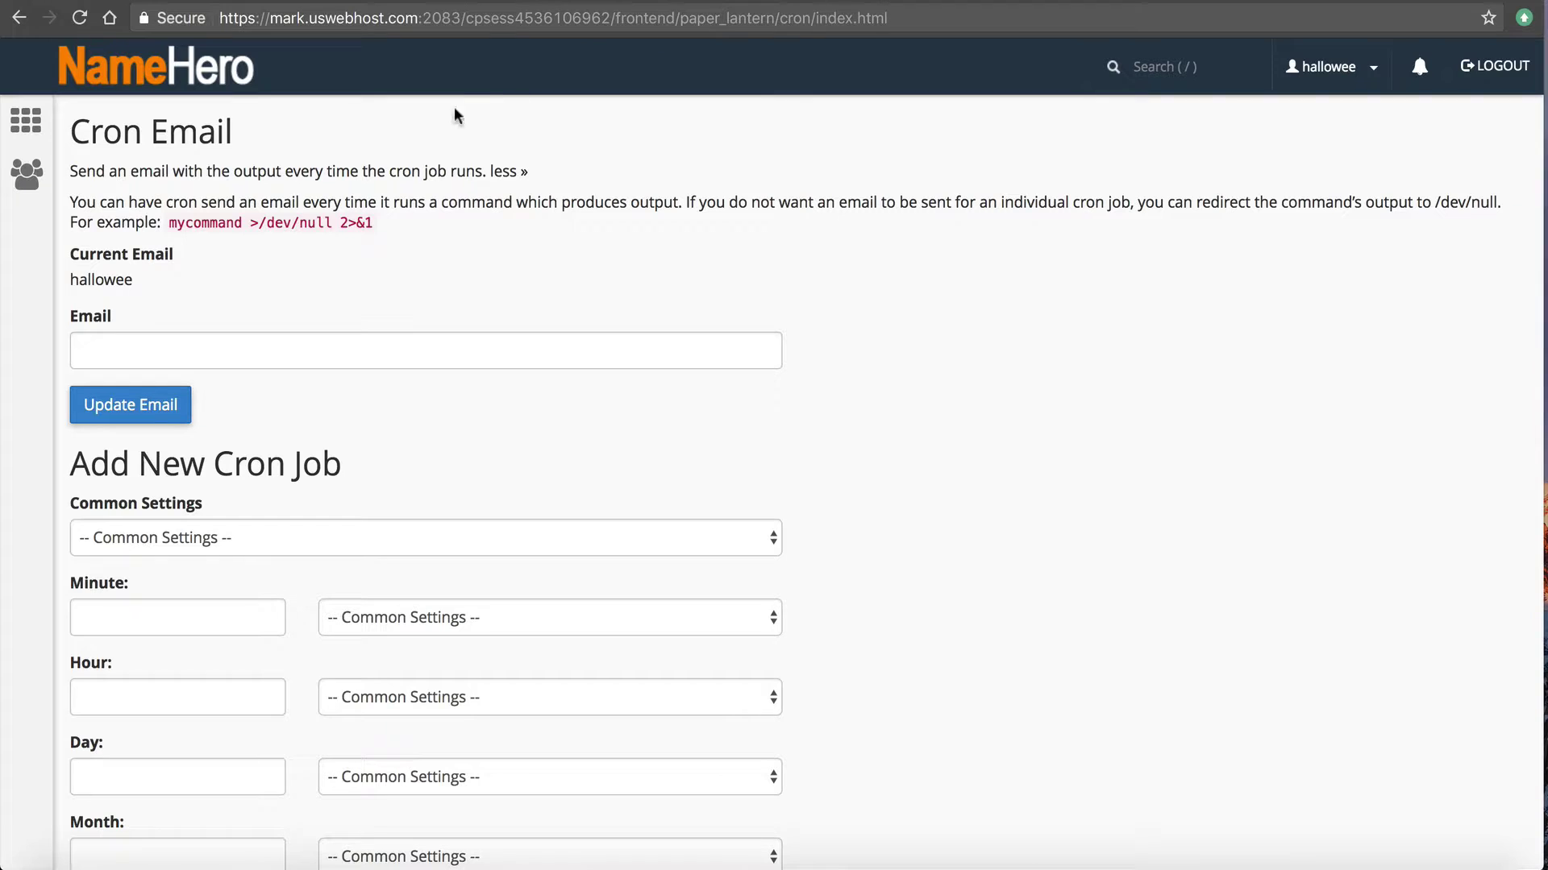
Step: Set the new cron job's Common Settings to Once Per Hour
scroll(186, 380, down, 5)
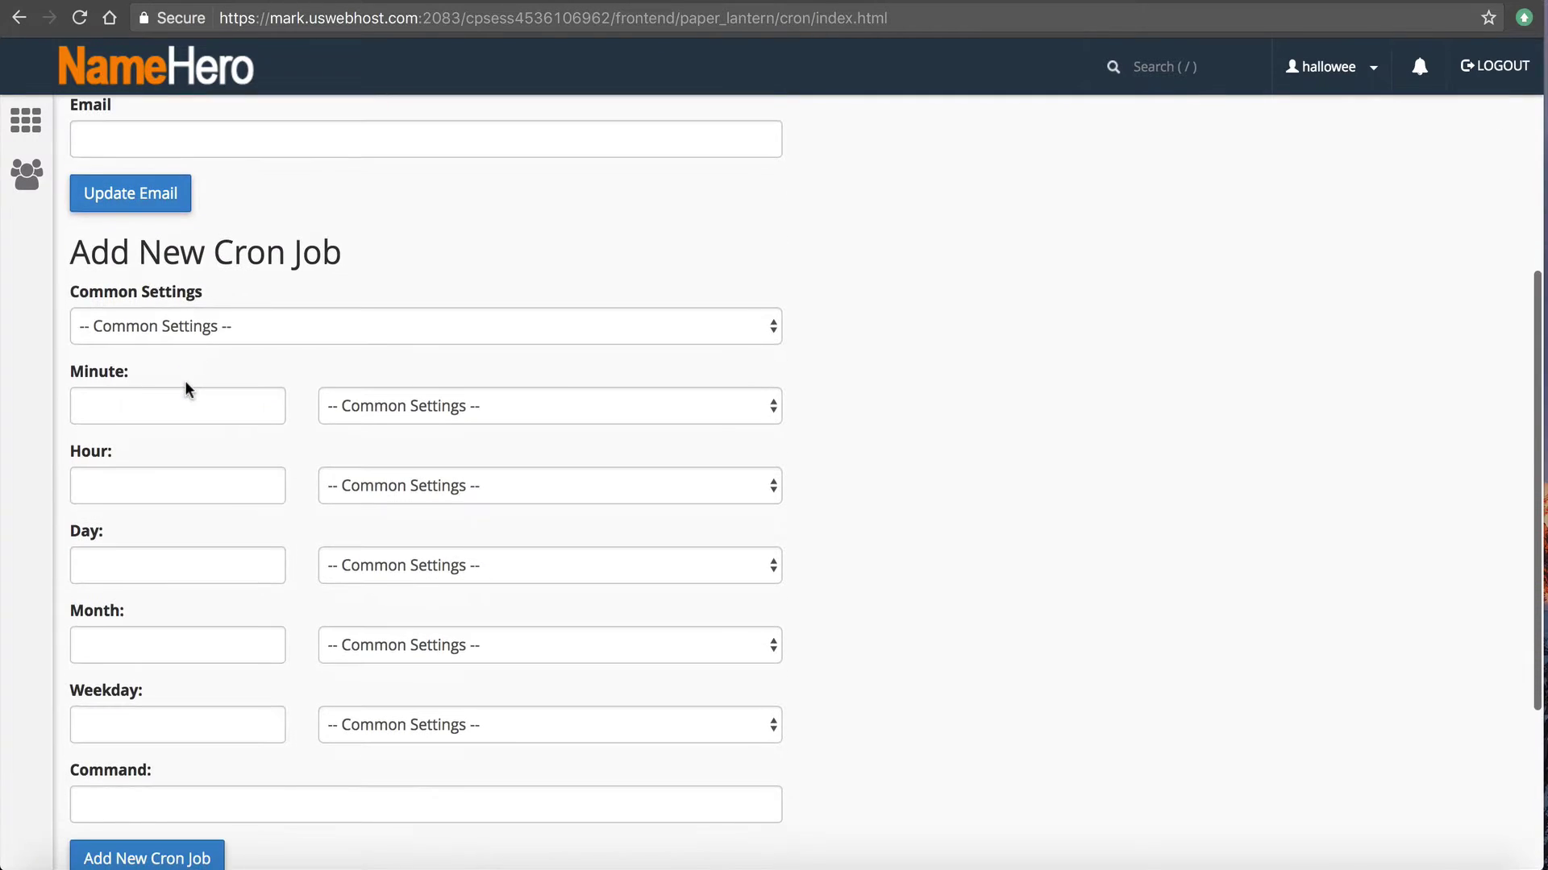
click(176, 254)
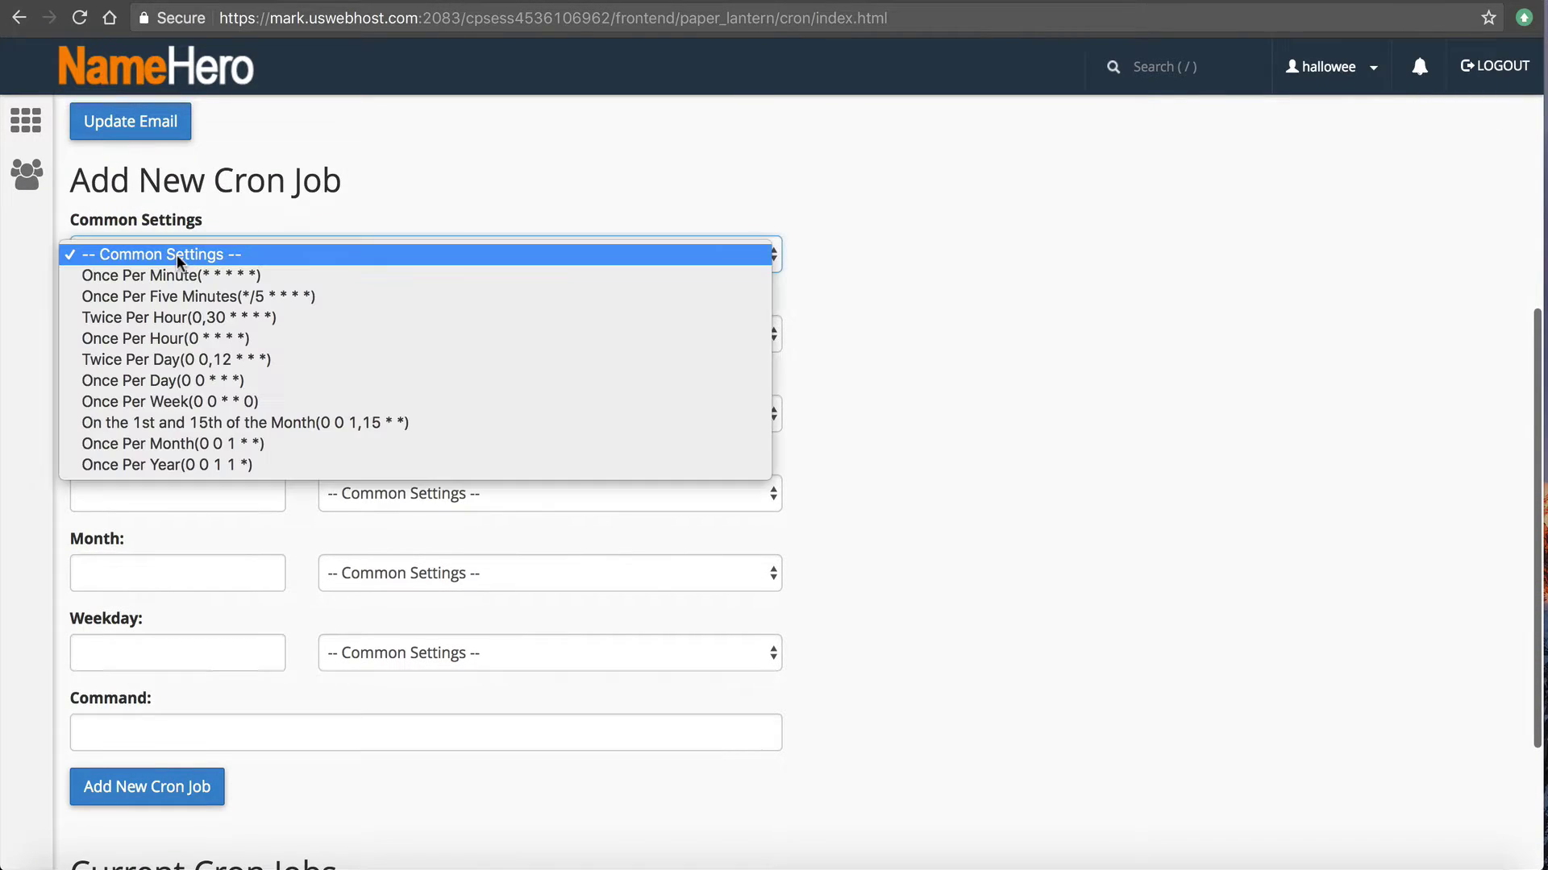
click(183, 335)
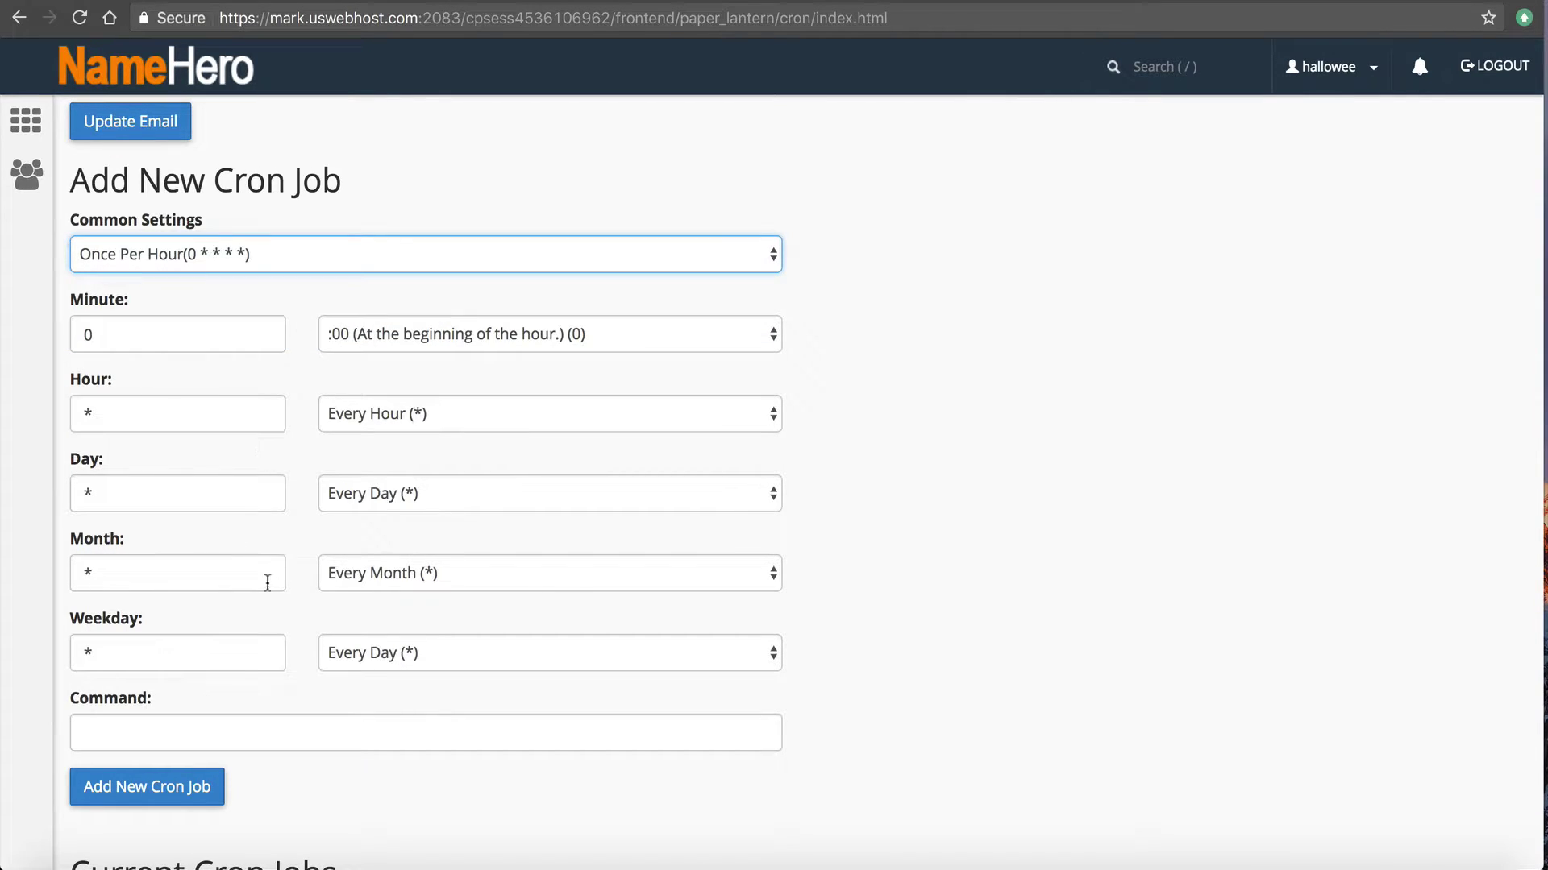
Step: Fill the Command field with the article's example wget wp-cron.php command
click(137, 749)
text(http://www.halloweencostumeblog.com/wp-cron.php)
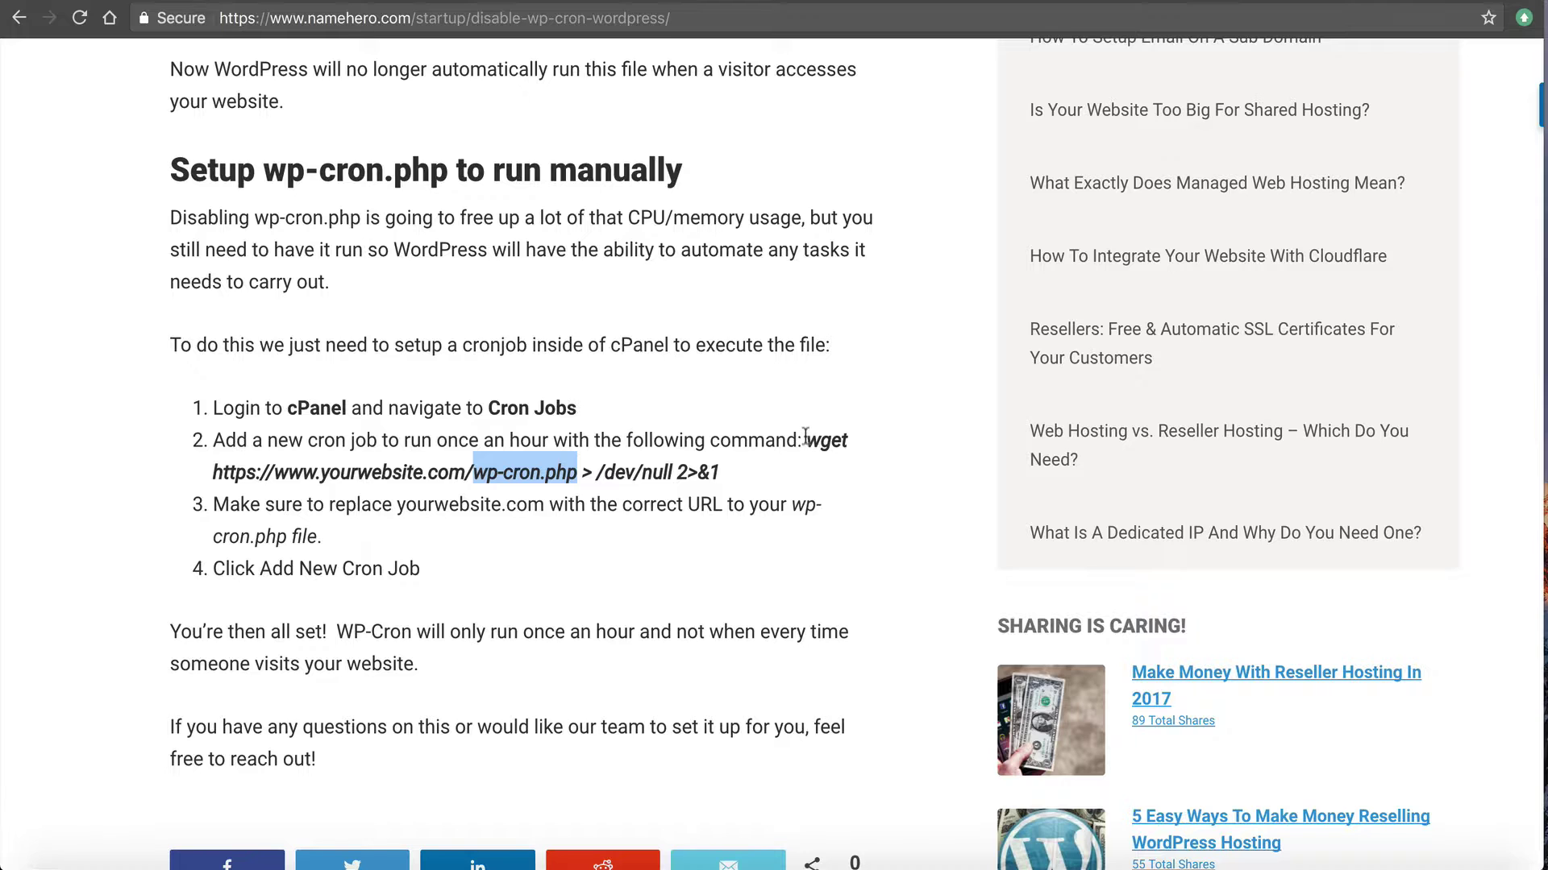
mouse_move(804, 440)
mouse_down()
mouse_move(730, 458)
mouse_move(721, 475)
mouse_up()
key(ctrl+c)
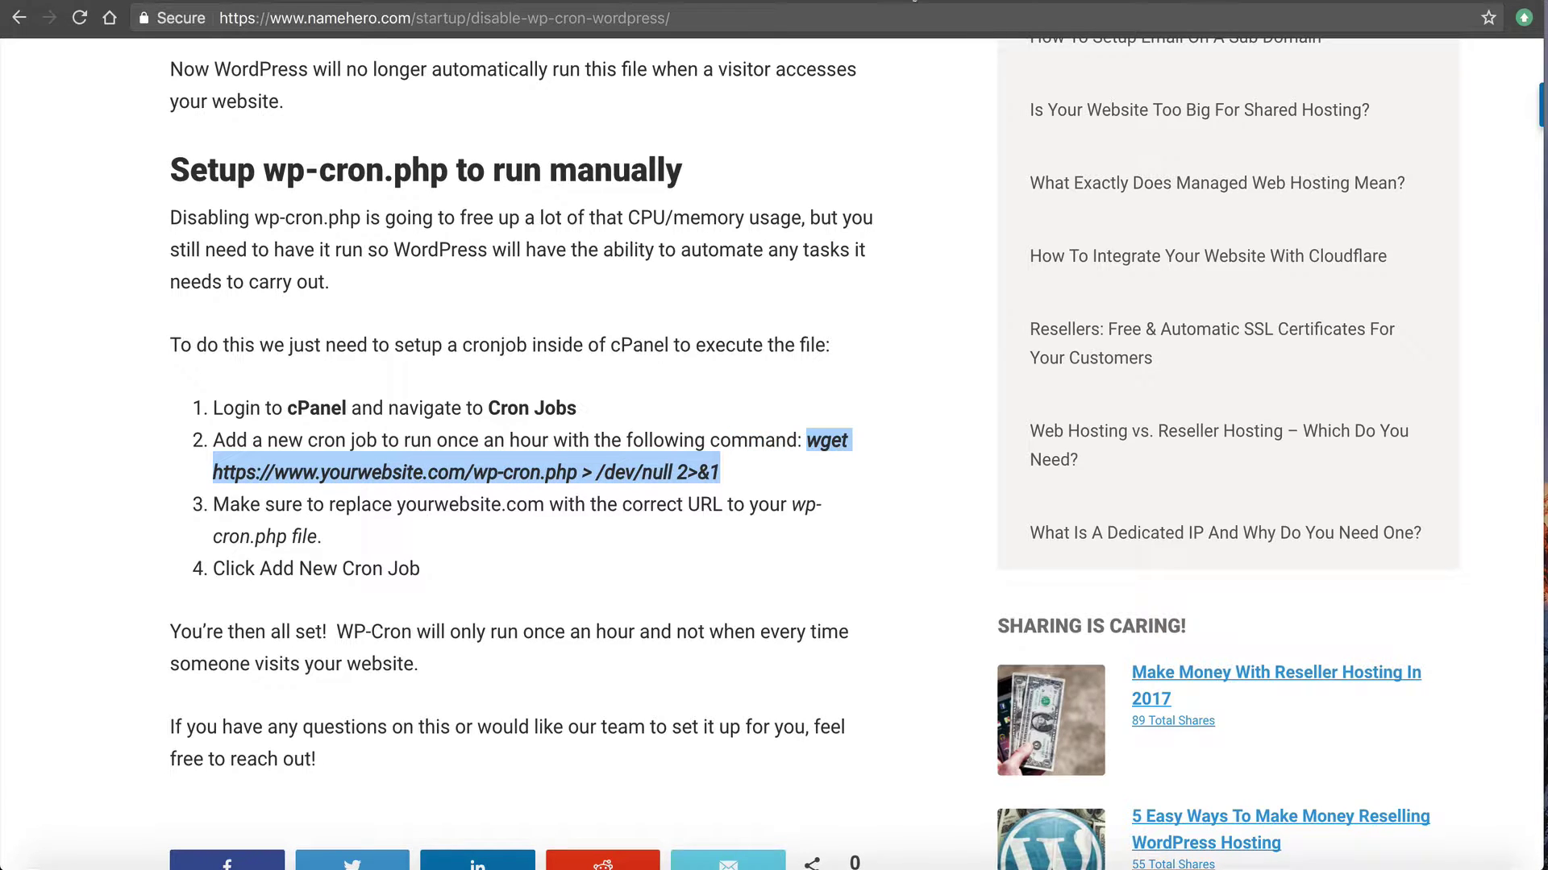
key(ctrl+a)
key(ctrl+v)
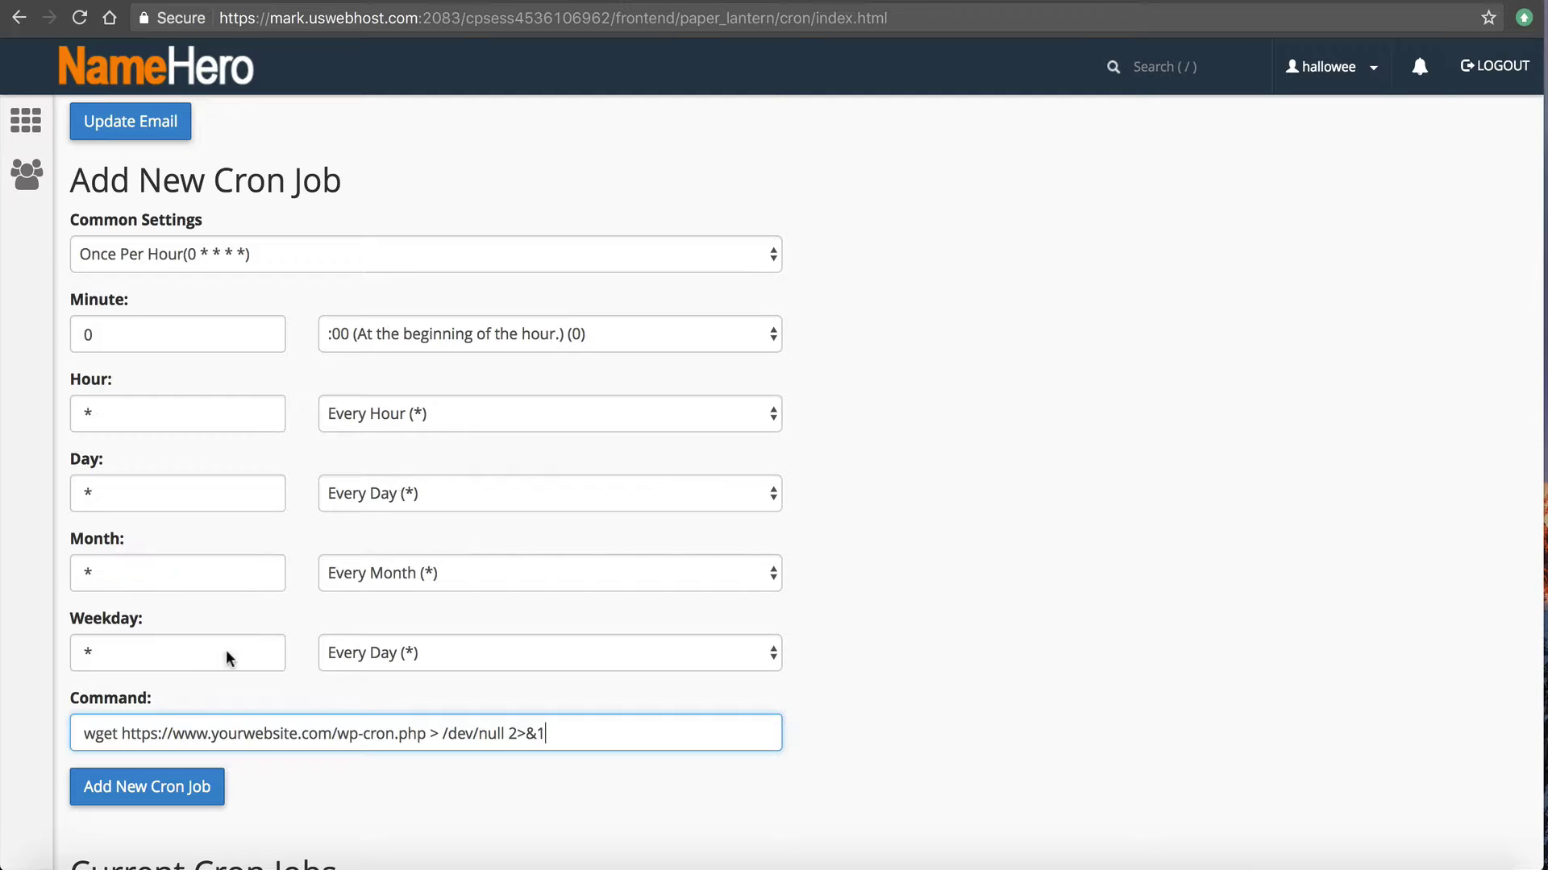
drag(122, 731, 427, 730)
text(http://www.halloweencostumeblog.com/wp-cron.php)
click(151, 732)
text(s)
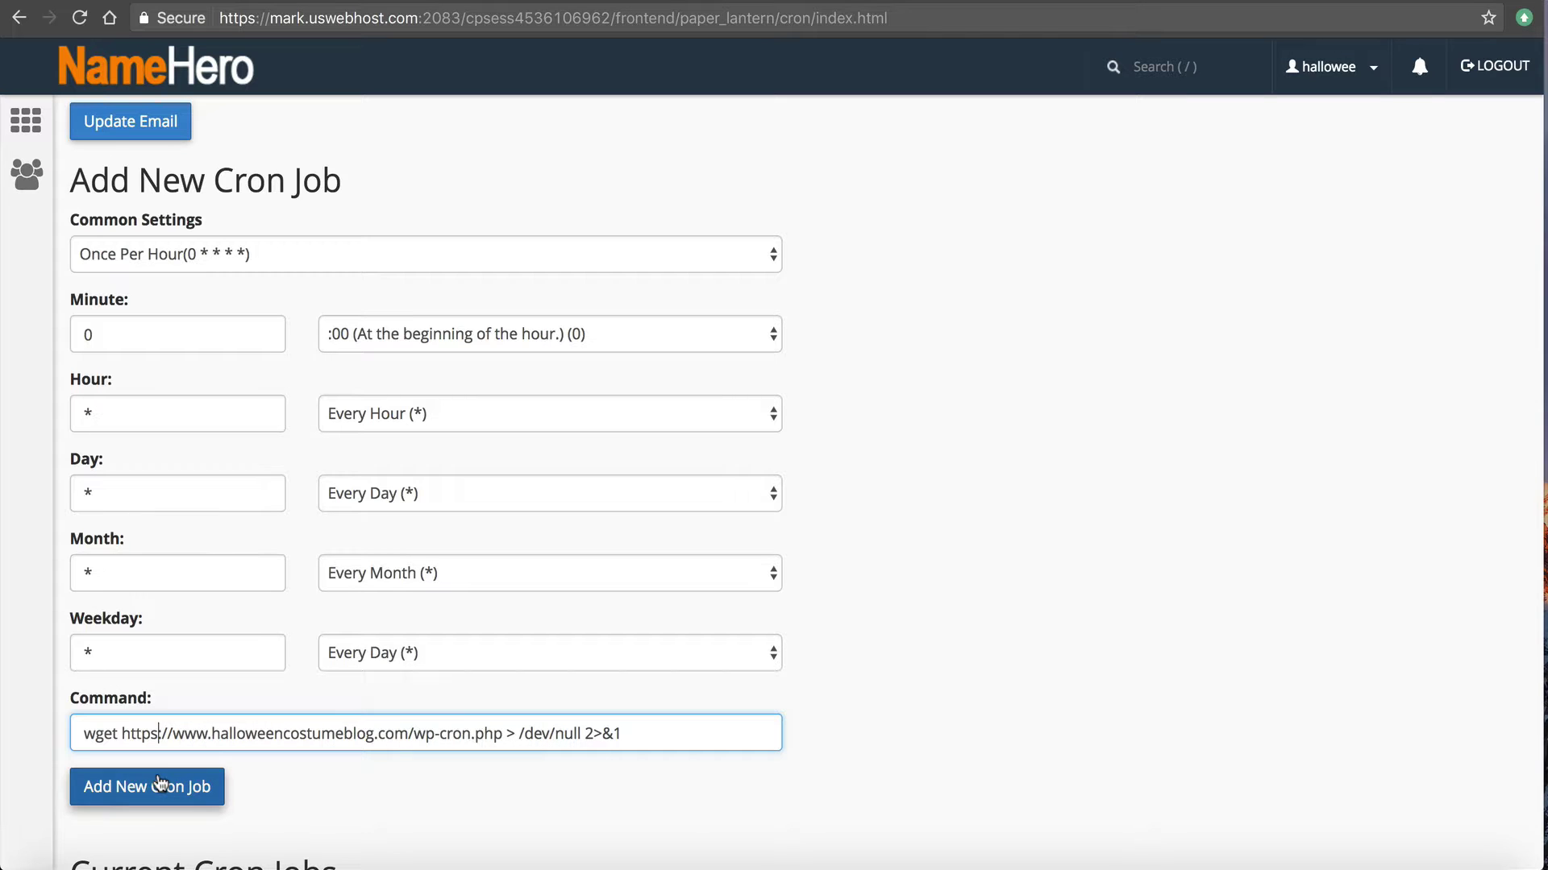
scroll(643, 735, down, 2)
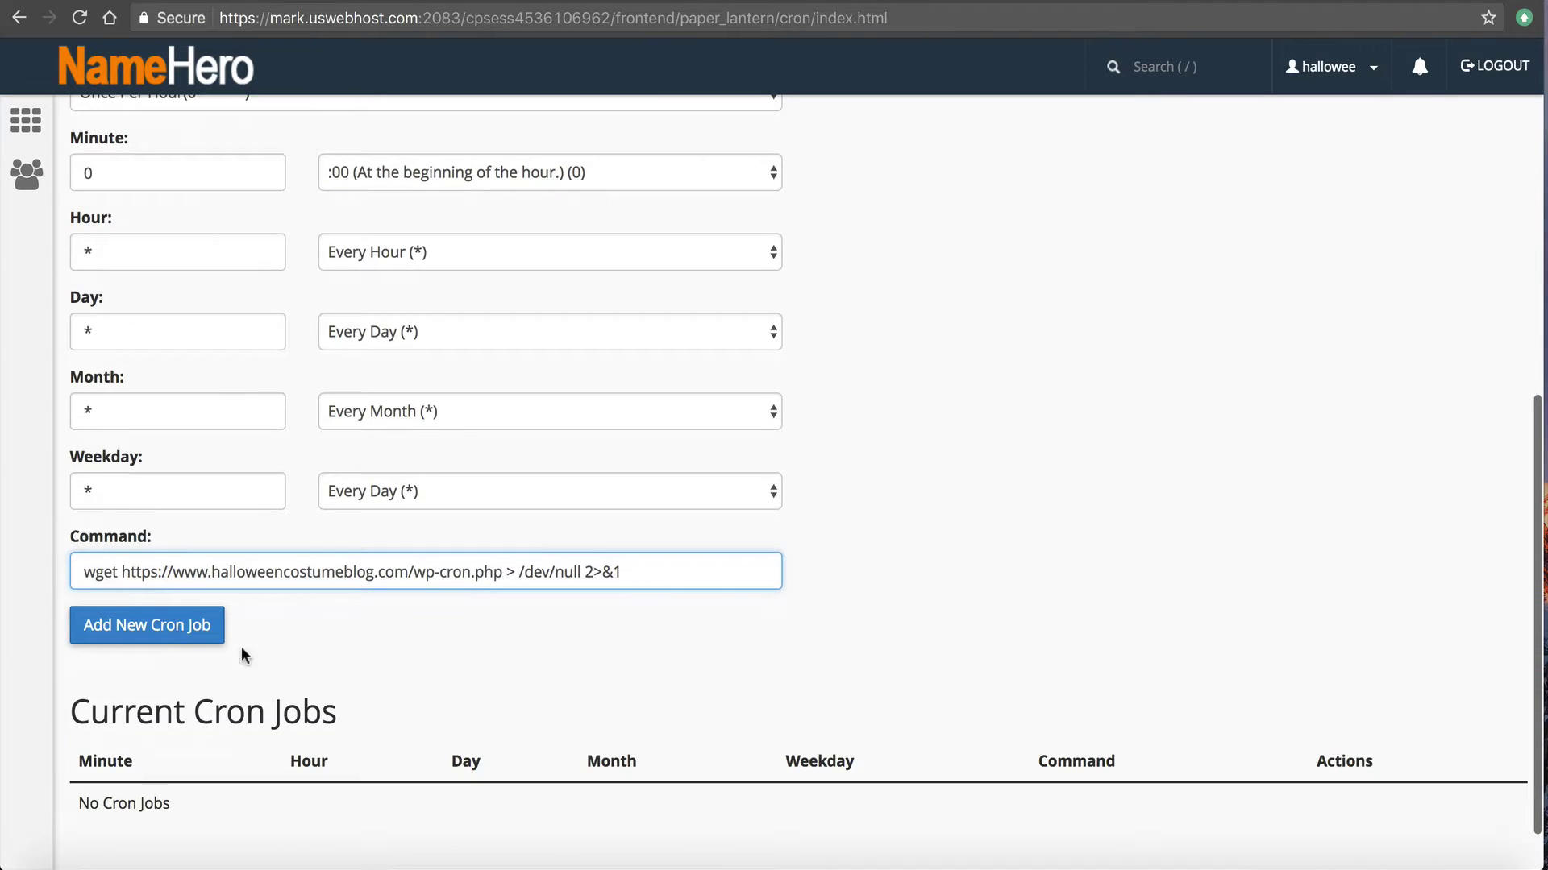
click(184, 626)
scroll(335, 633, down, 2)
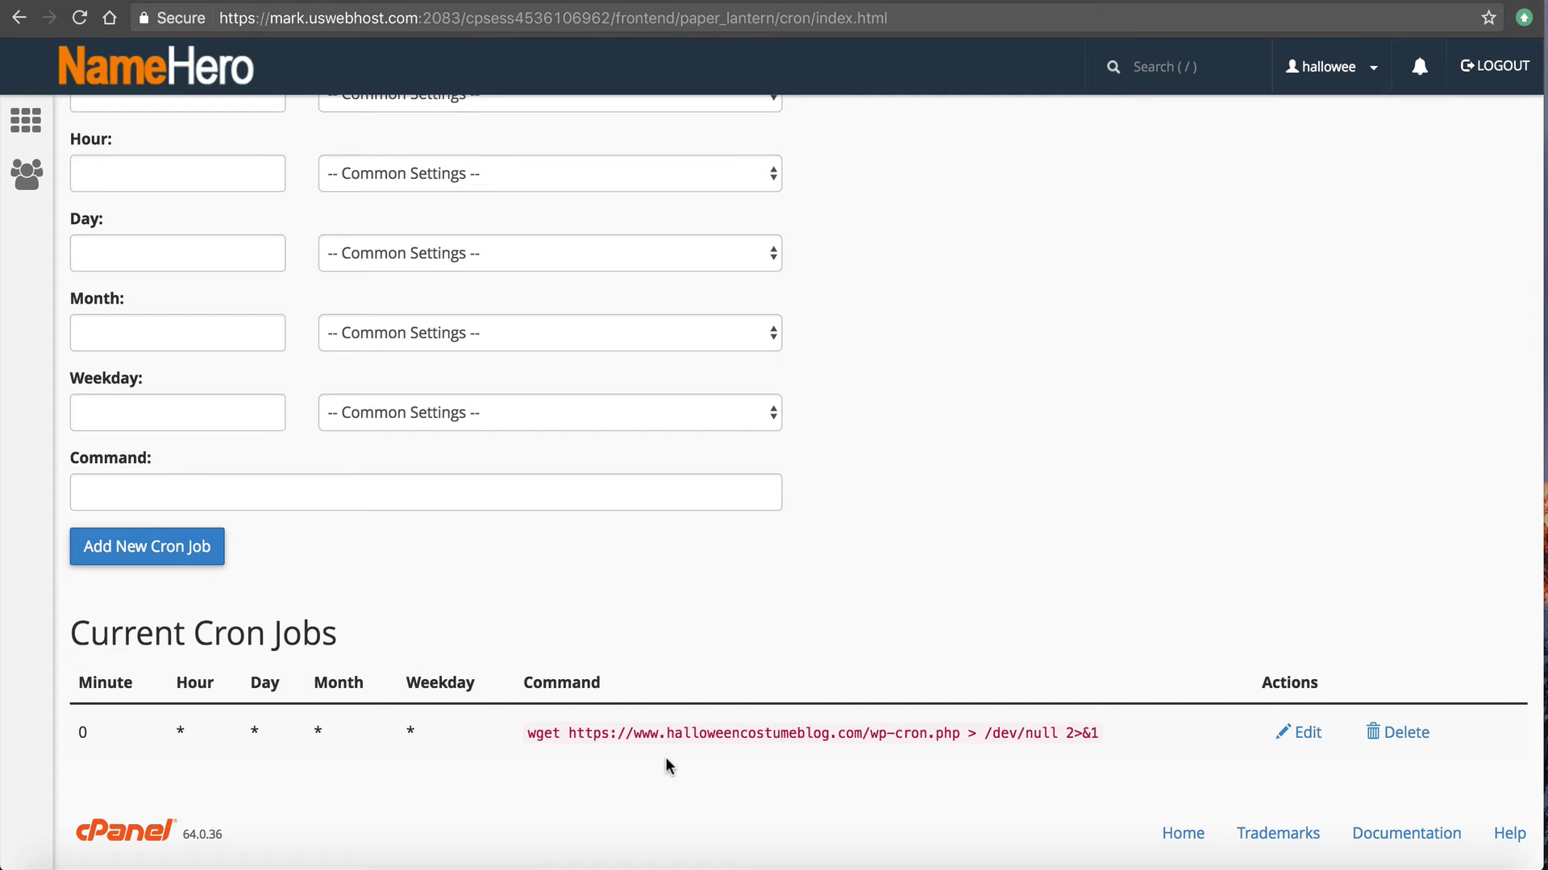
Step: Scroll the wp-cron article back up and select its title 'How To Disable WP-Cron In WordPress'
click(320, 2)
scroll(337, 348, down, 1)
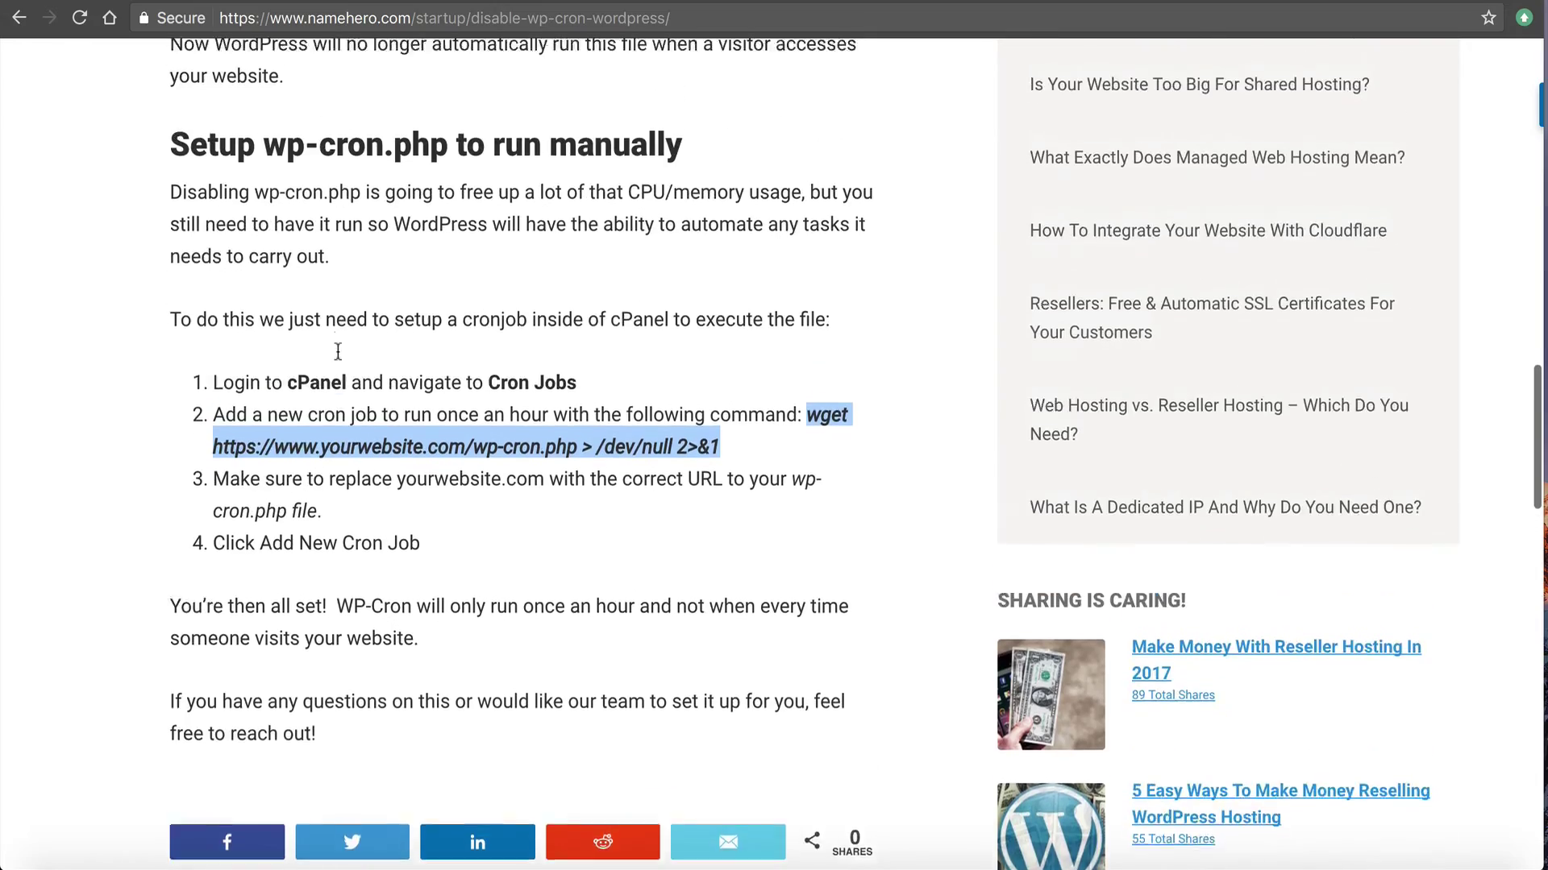
click(291, 454)
scroll(291, 453, up, 5)
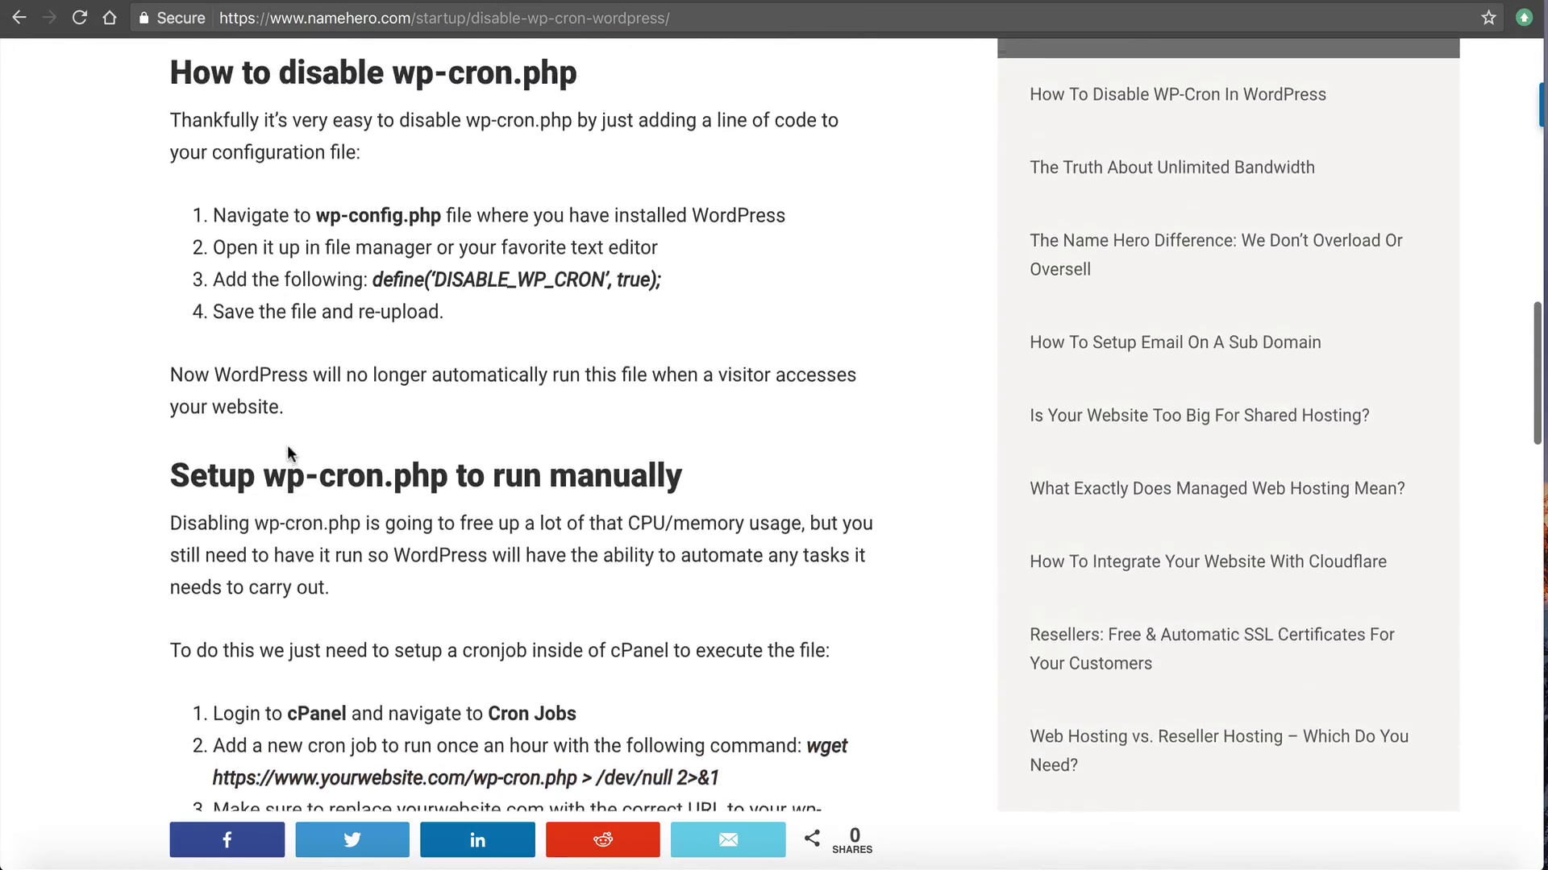
scroll(291, 453, up, 5)
scroll(290, 452, up, 3)
scroll(289, 449, up, 4)
scroll(289, 448, up, 3)
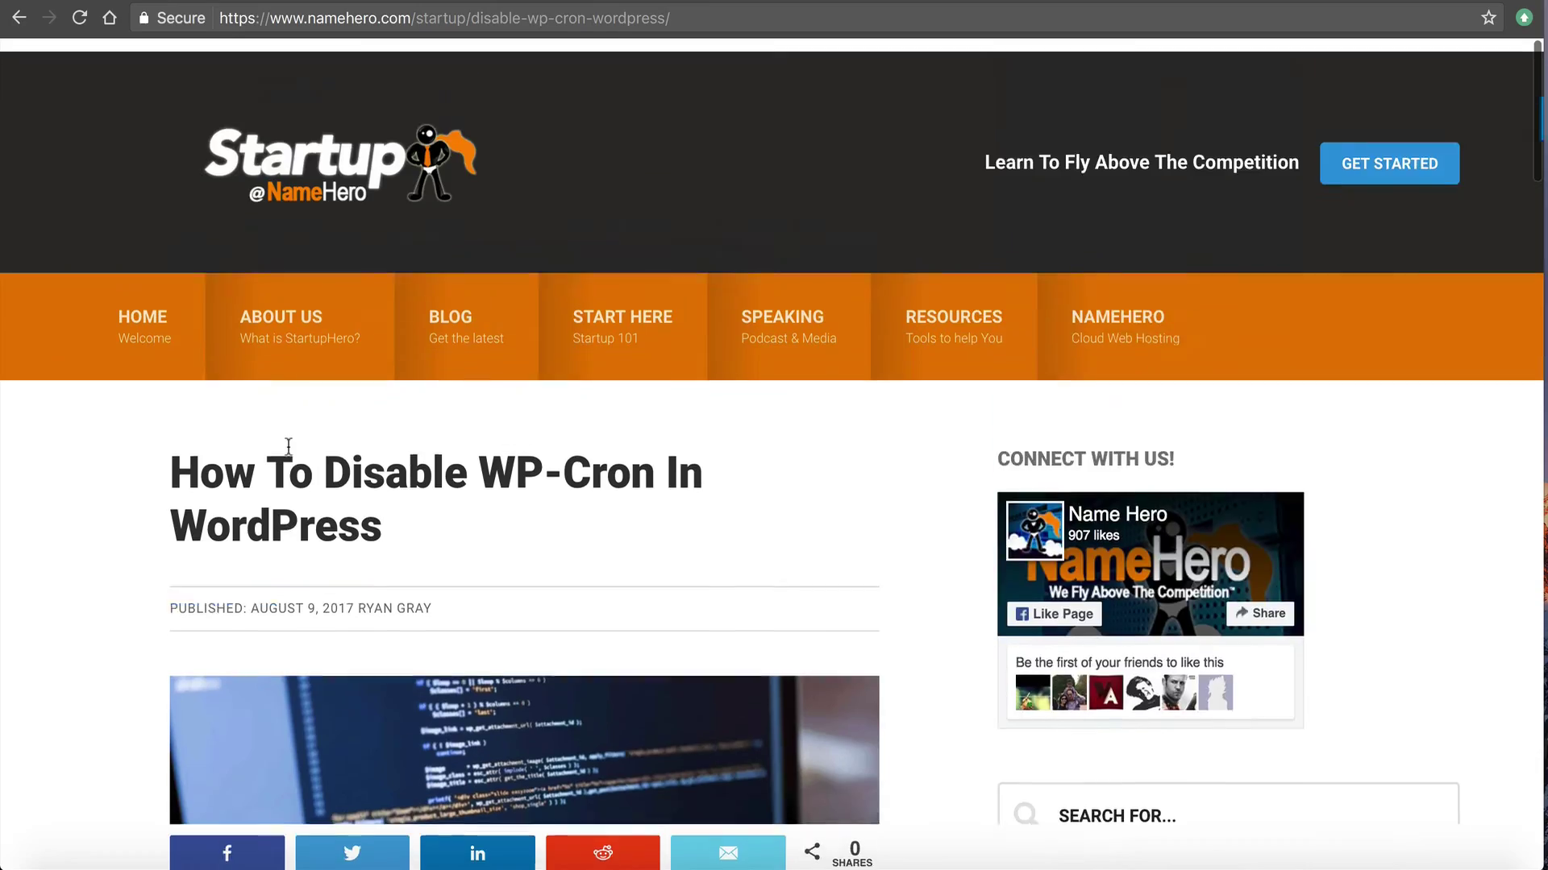
drag(167, 451, 470, 506)
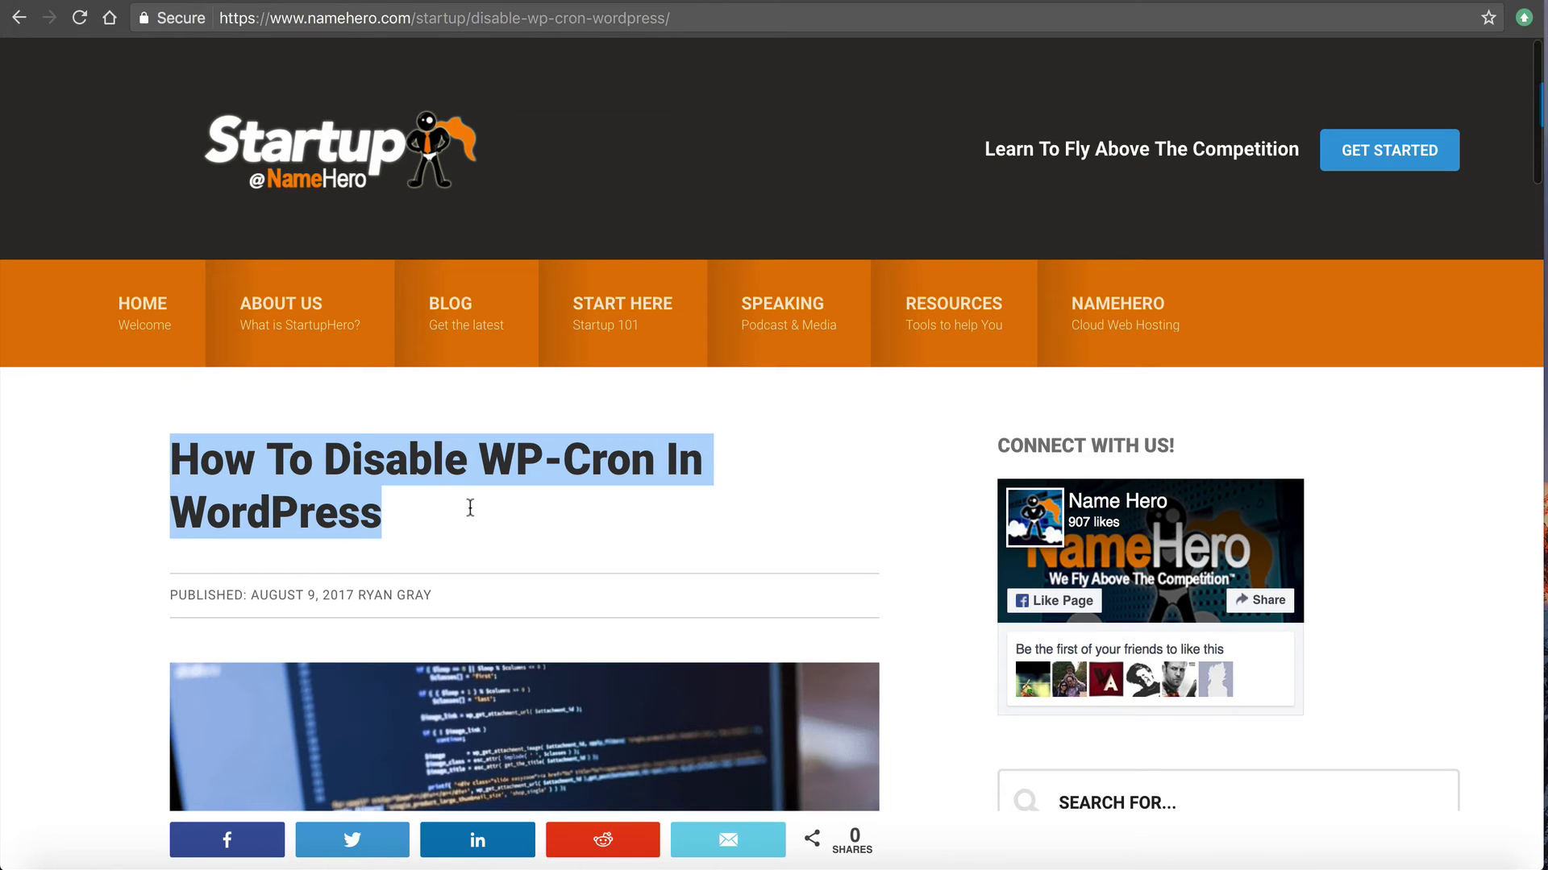
Step: Start a blog search, abandon it, and stay at the article's top
scroll(466, 520, down, 2)
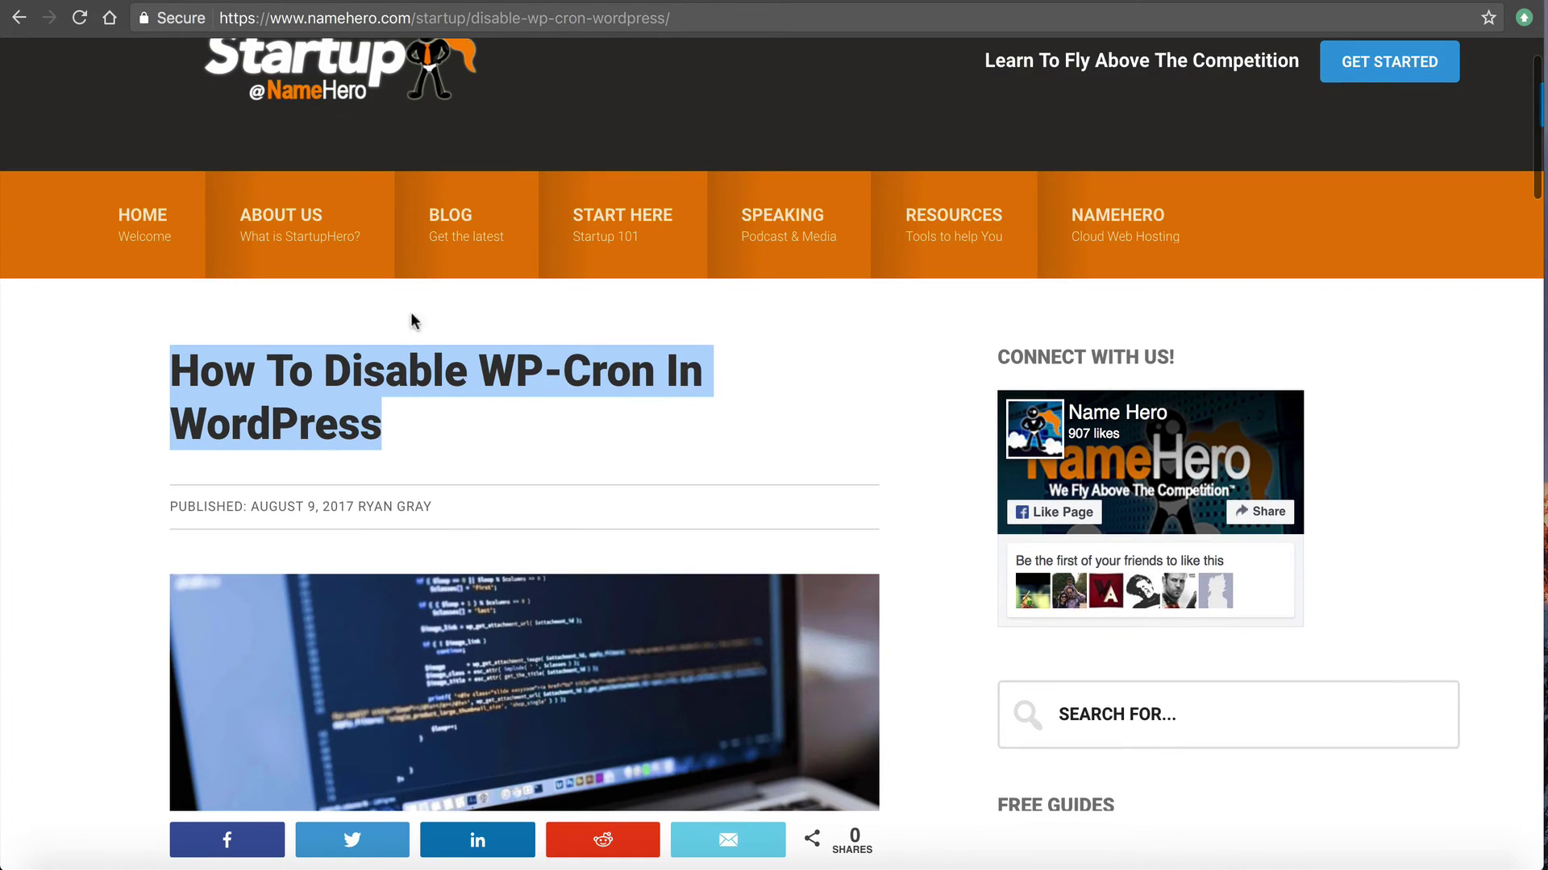
click(1231, 727)
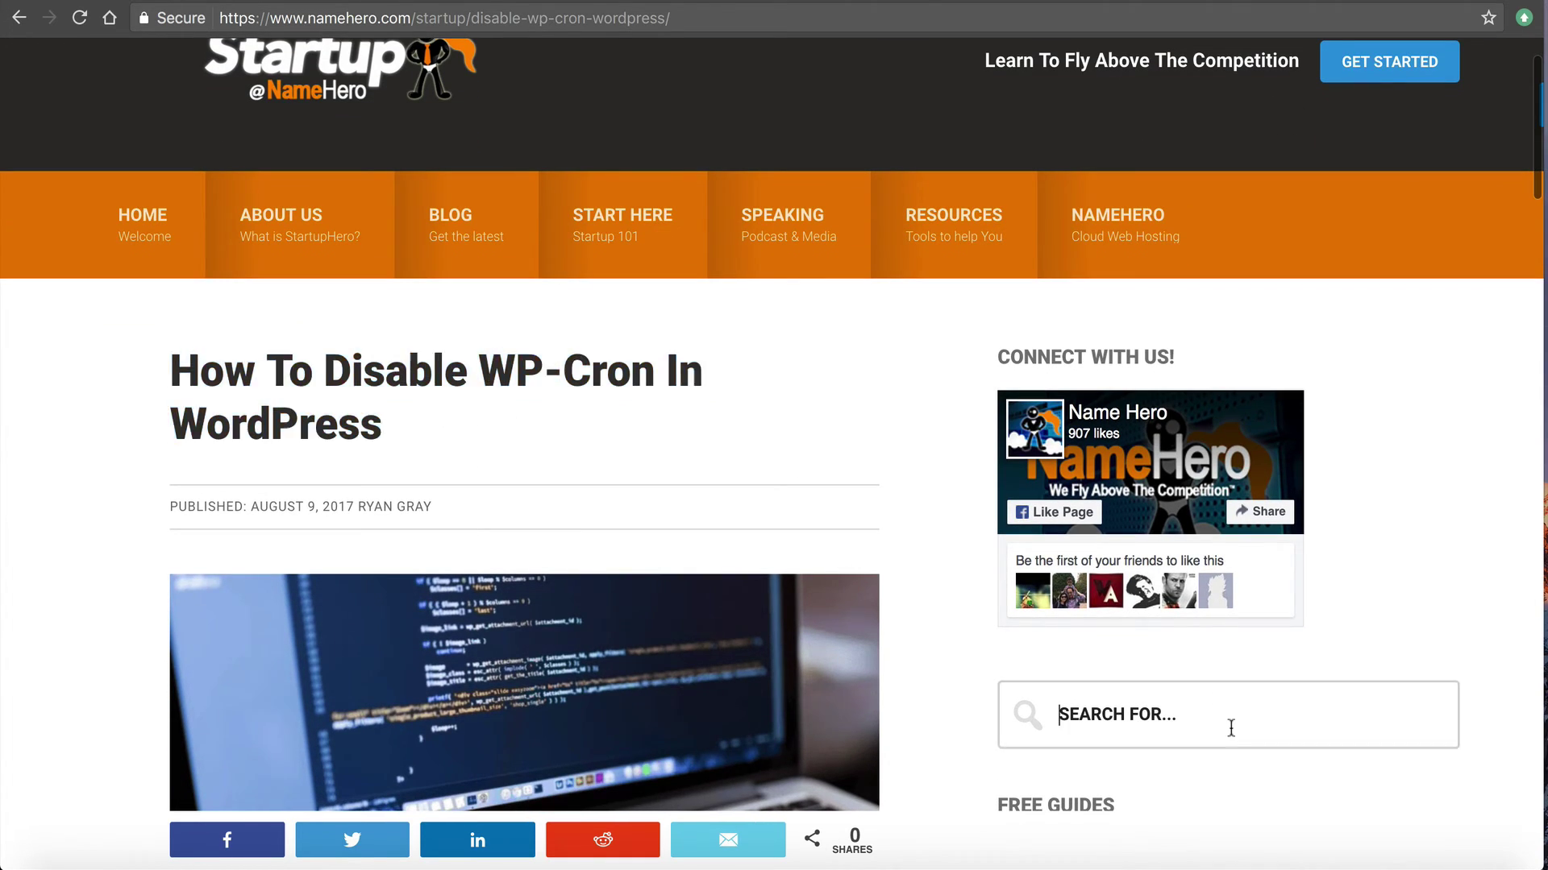
click(491, 398)
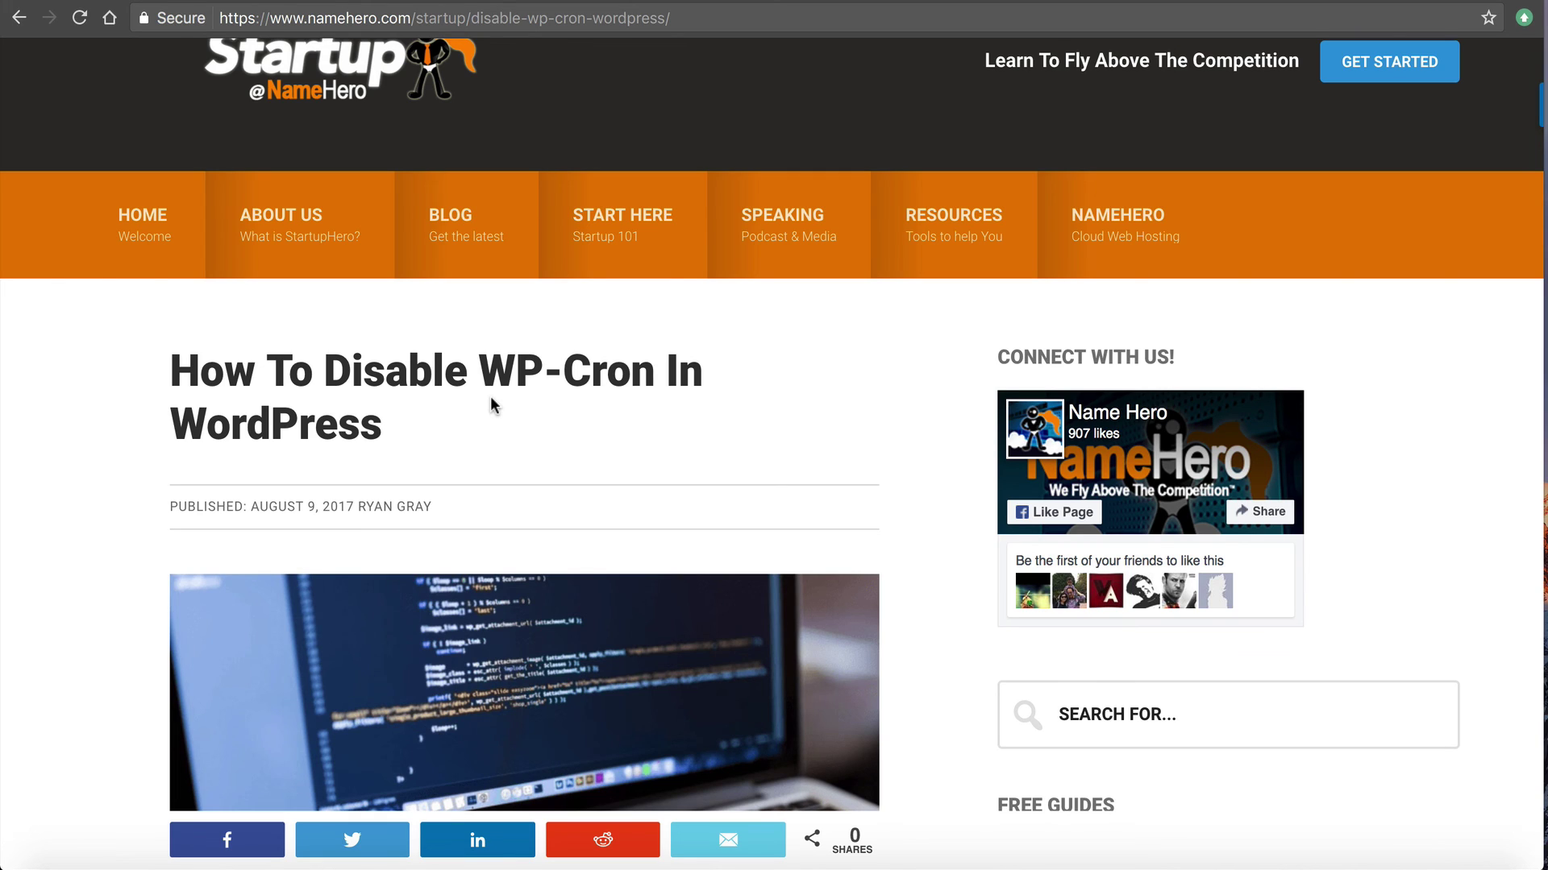
scroll(491, 399, up, 2)
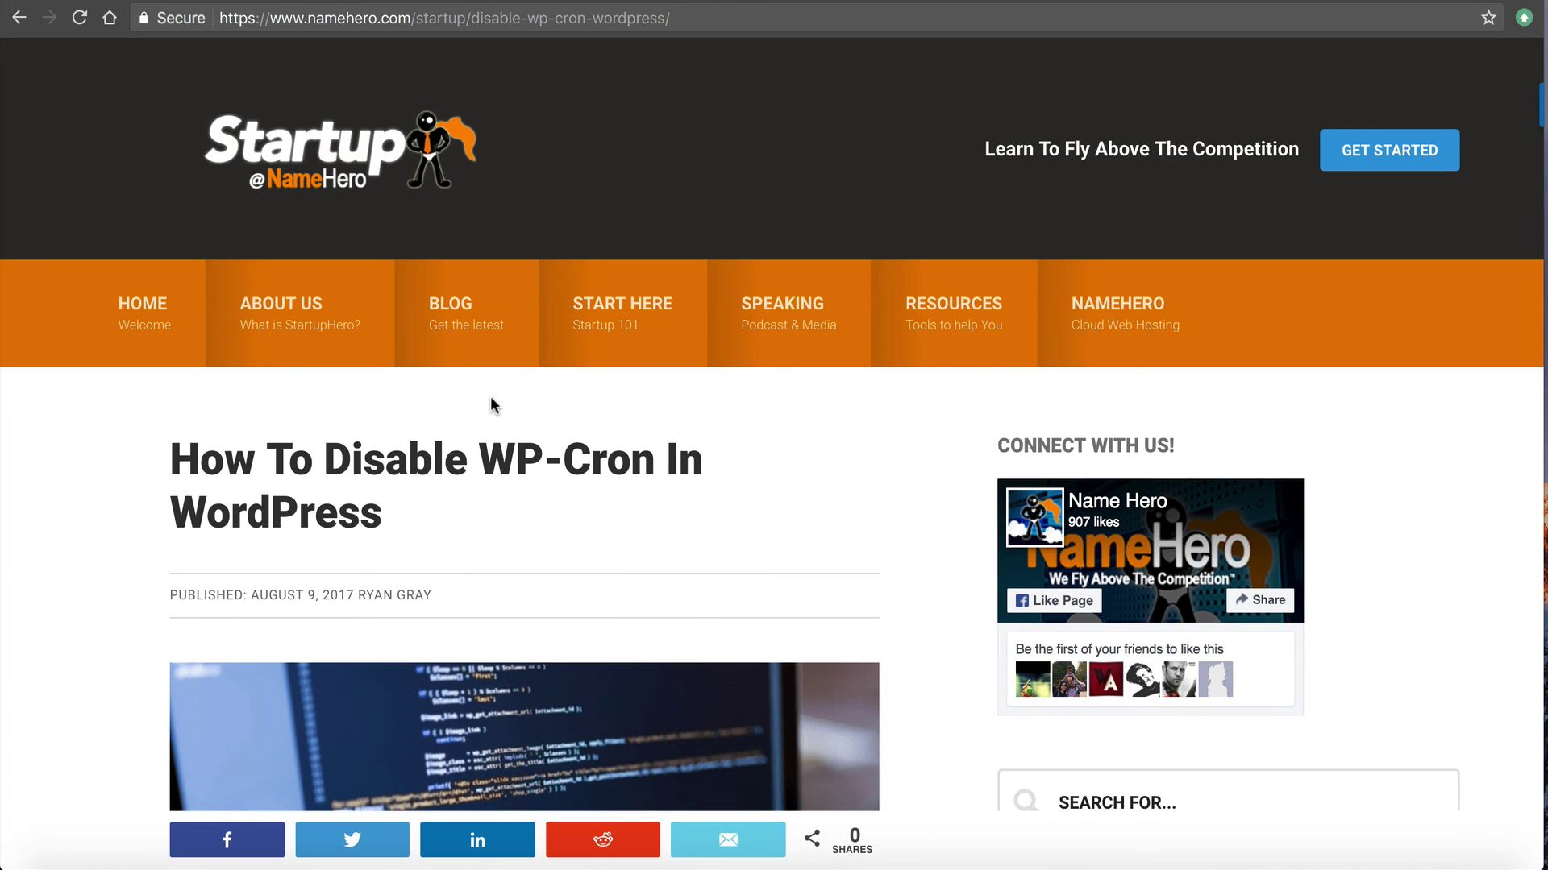